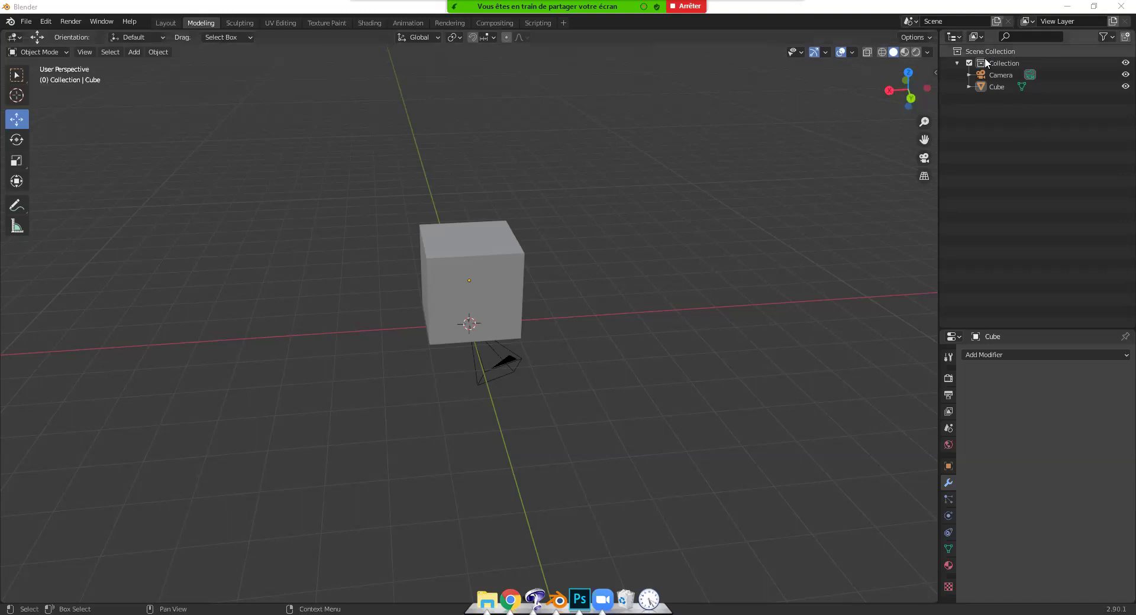
Delete the default cube and the camera from the scene.
{"action": "left_click", "coordinate": [997, 87]}
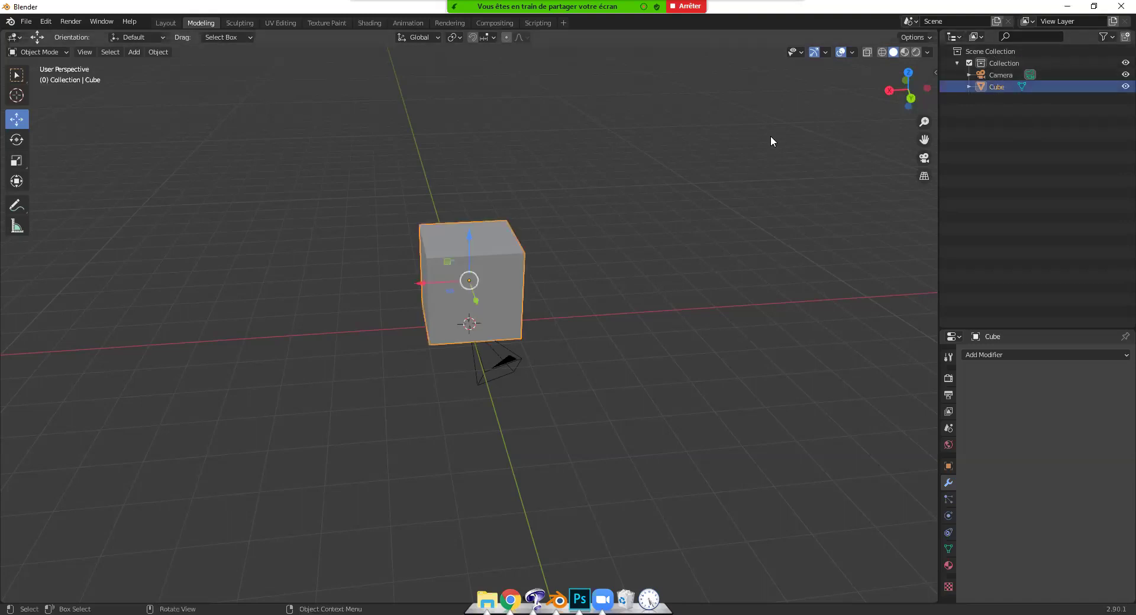
{"action": "key", "text": "Delete"}
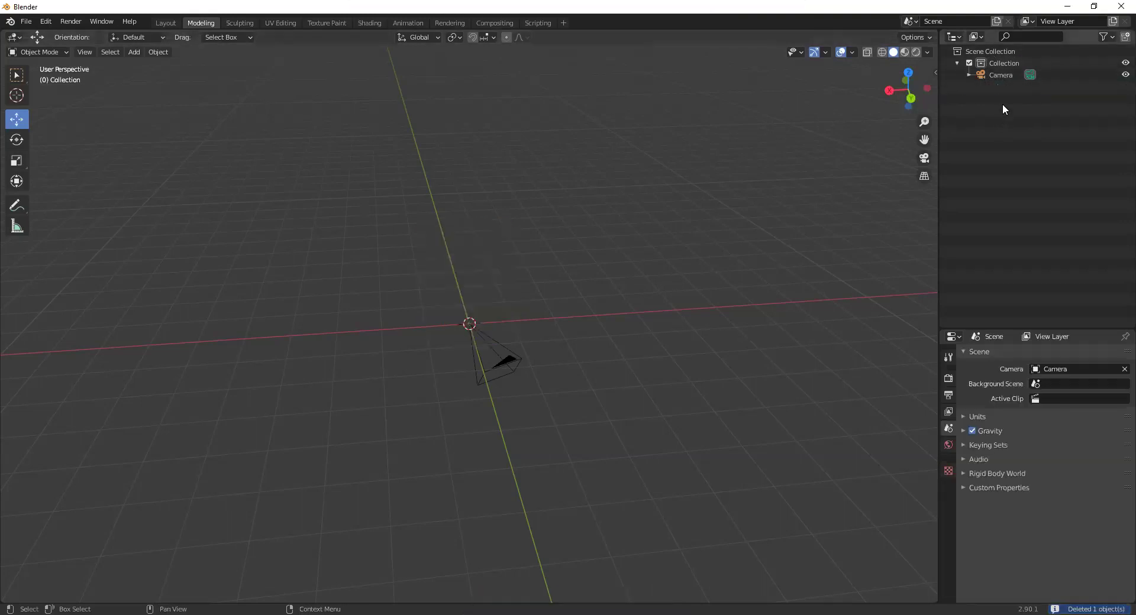
{"action": "left_click", "coordinate": [1002, 79]}
{"action": "key", "text": "Delete"}
Add a new cube mesh to the empty scene.
{"action": "left_click", "coordinate": [129, 51]}
{"action": "mouse_move", "coordinate": [136, 66]}
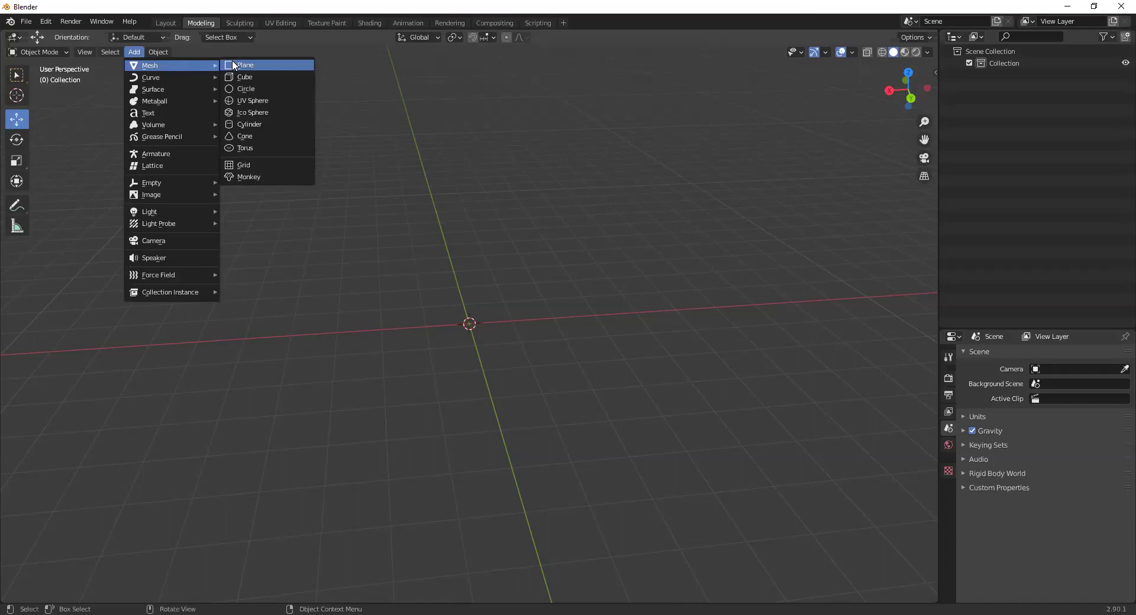
{"action": "left_click", "coordinate": [251, 75]}
Add a point light and a camera to the scene.
{"action": "left_click", "coordinate": [134, 52]}
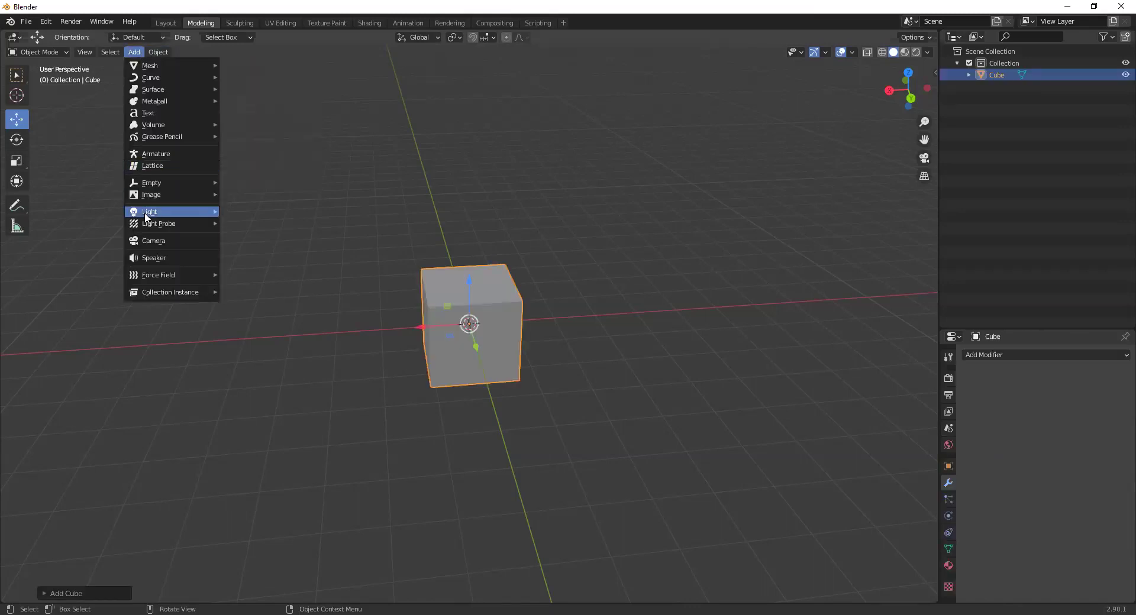
{"action": "mouse_move", "coordinate": [144, 213]}
{"action": "left_click", "coordinate": [262, 209]}
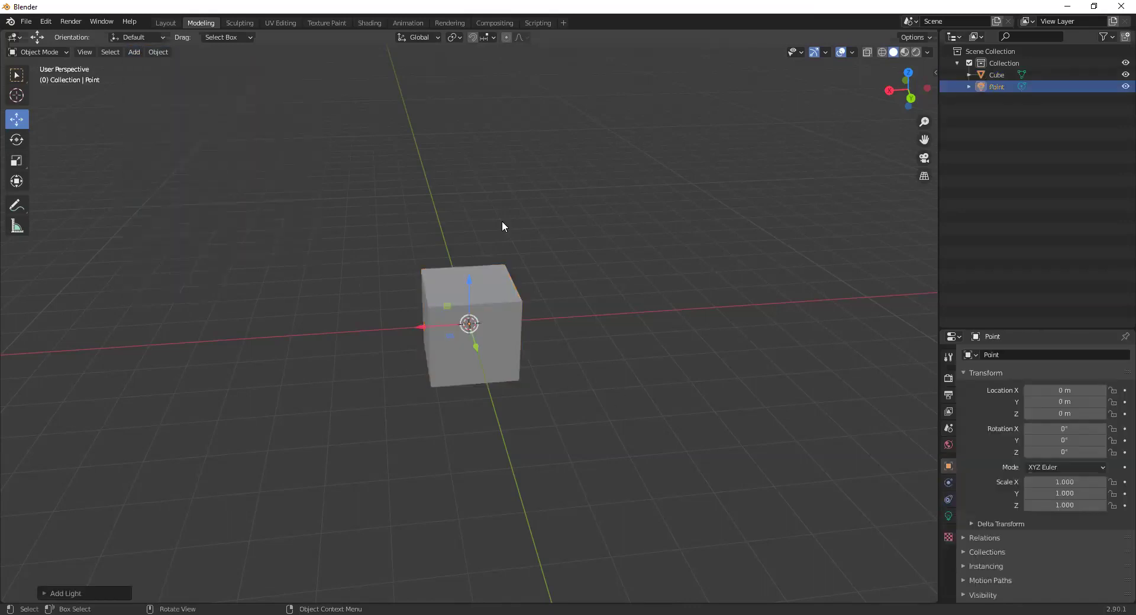
{"action": "left_click", "coordinate": [128, 53]}
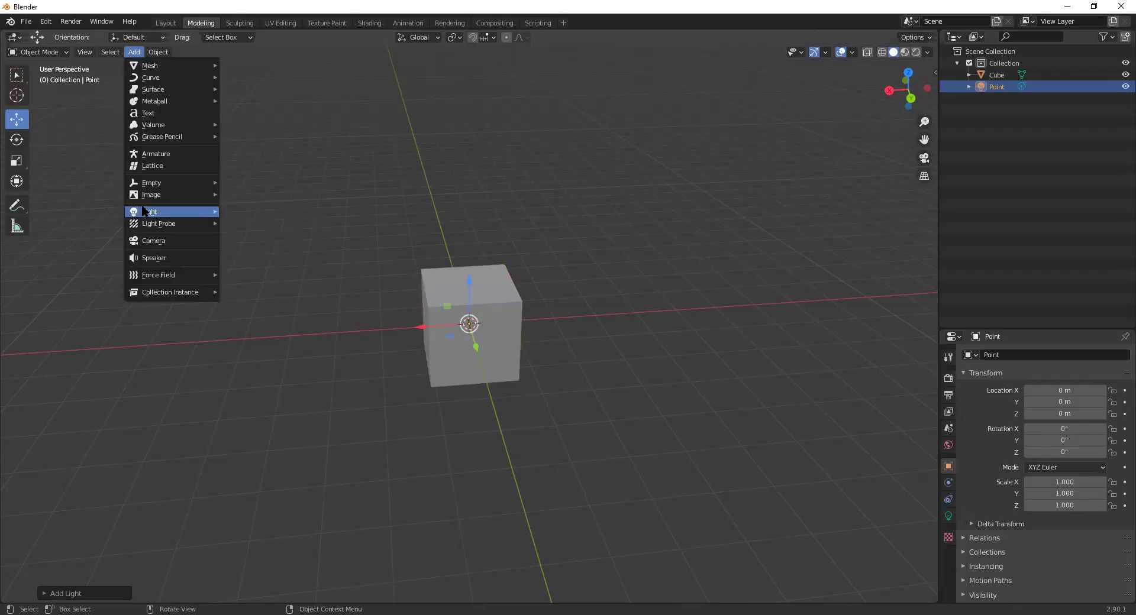
{"action": "left_click", "coordinate": [167, 242]}
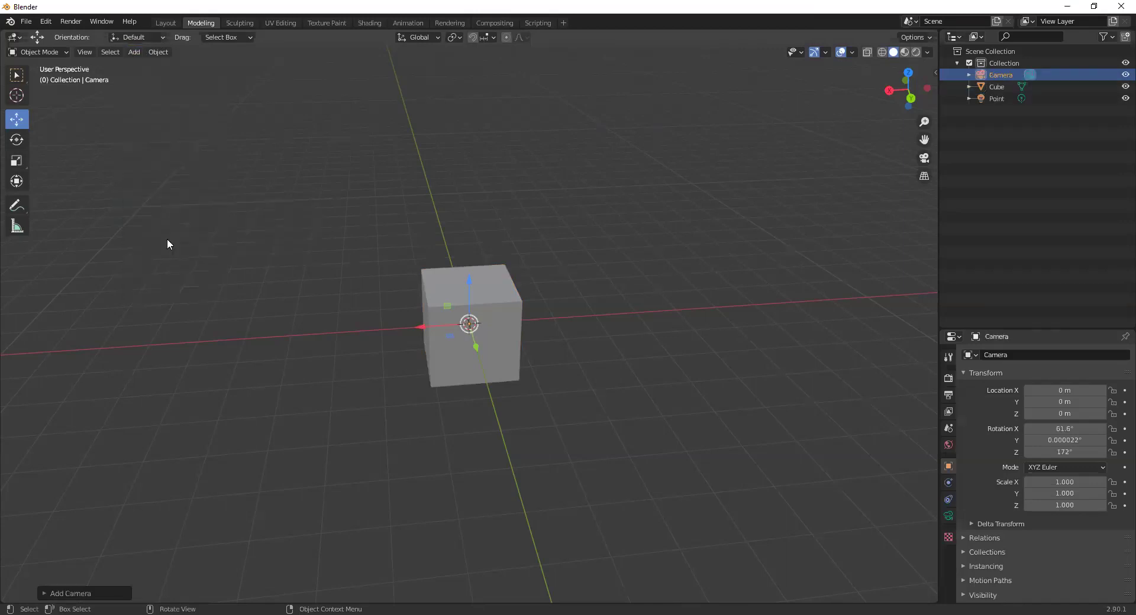
Add a UV sphere and move it beside the cube, to about -2.82 m along X.
{"action": "left_click", "coordinate": [986, 90]}
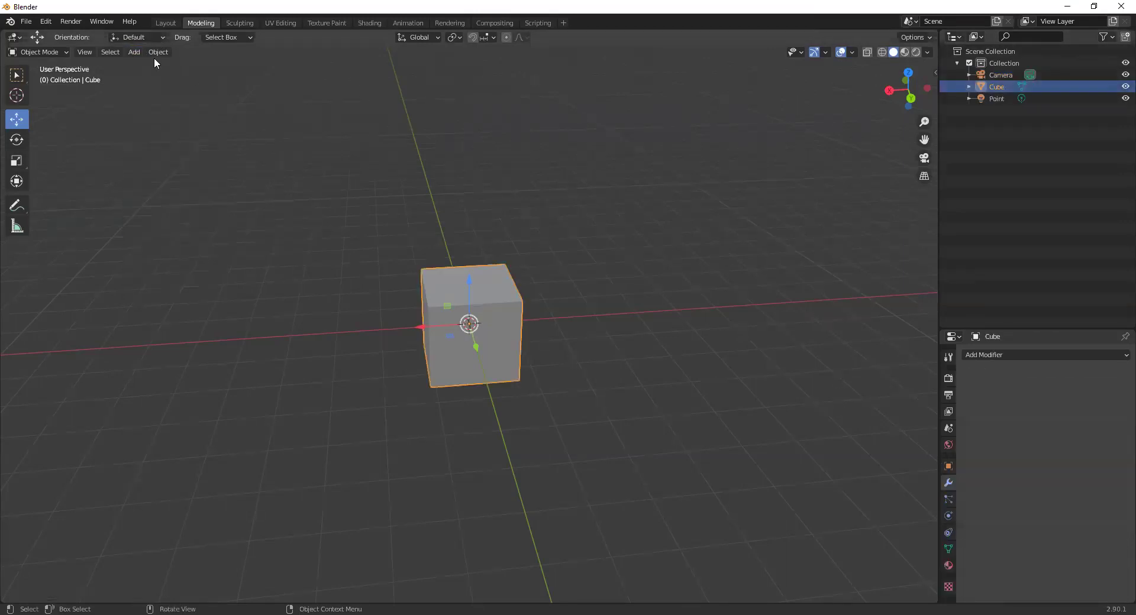
{"action": "left_click", "coordinate": [134, 52]}
{"action": "mouse_move", "coordinate": [146, 66]}
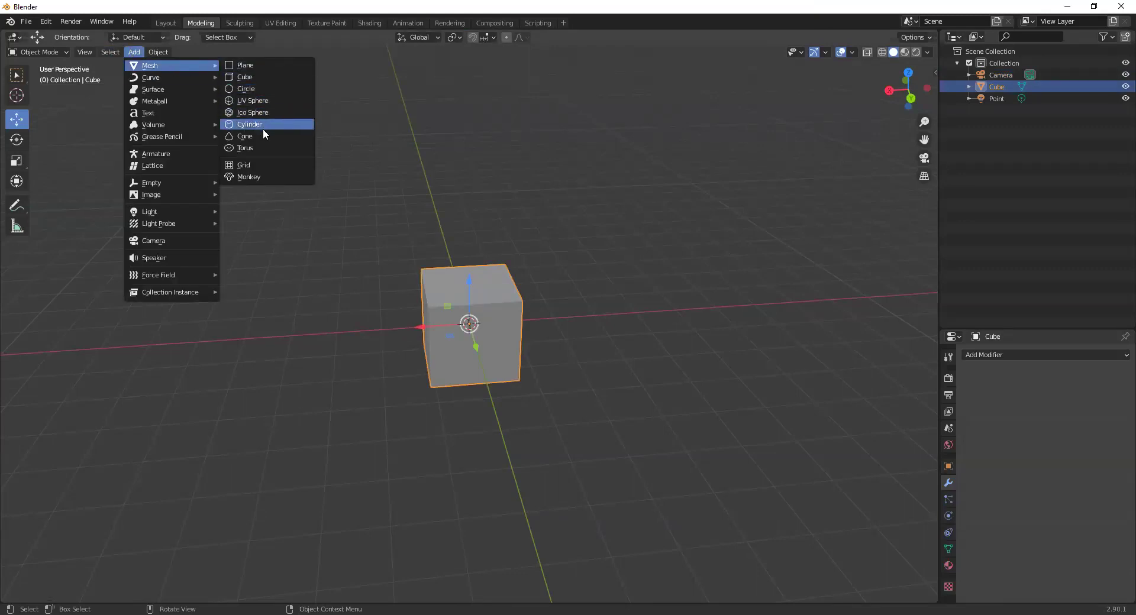
{"action": "left_click", "coordinate": [263, 100]}
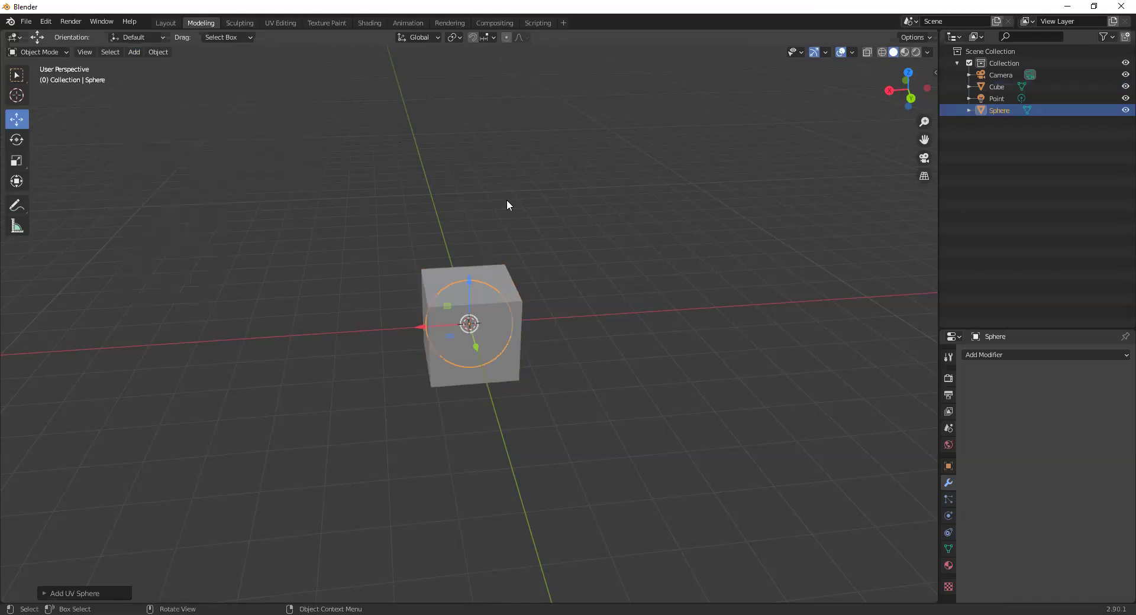
{"action": "left_click_drag", "start_coordinate": [422, 325], "coordinate": [541, 322]}
Enlarge the properties area and examine the sphere's transform, visibility and viewport display settings.
{"action": "left_click_drag", "start_coordinate": [1007, 329], "coordinate": [1012, 228]}
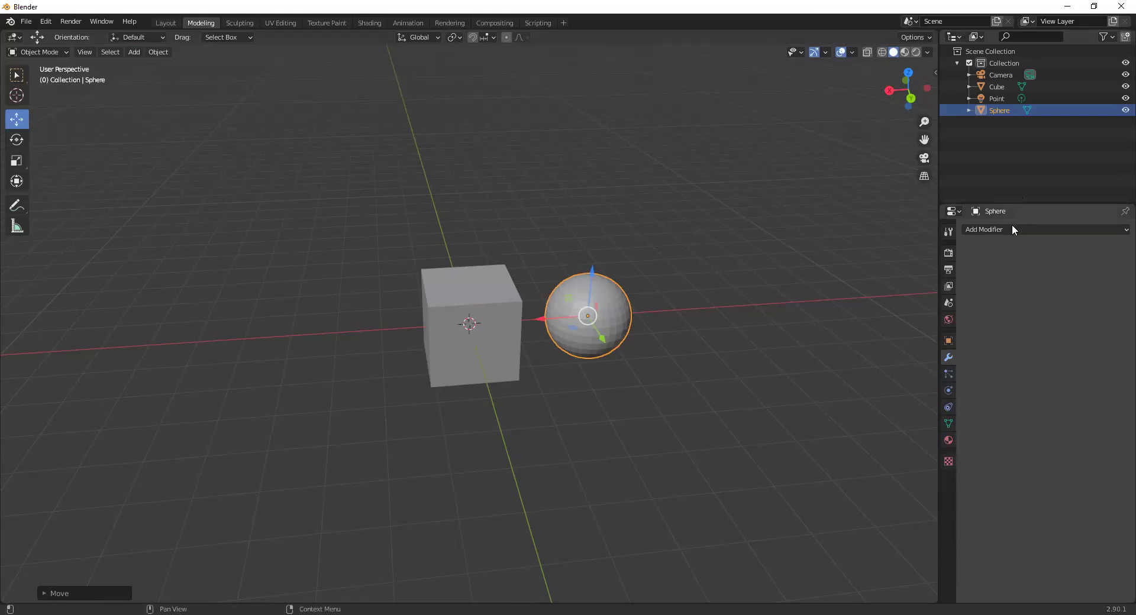
{"action": "left_click", "coordinate": [948, 341]}
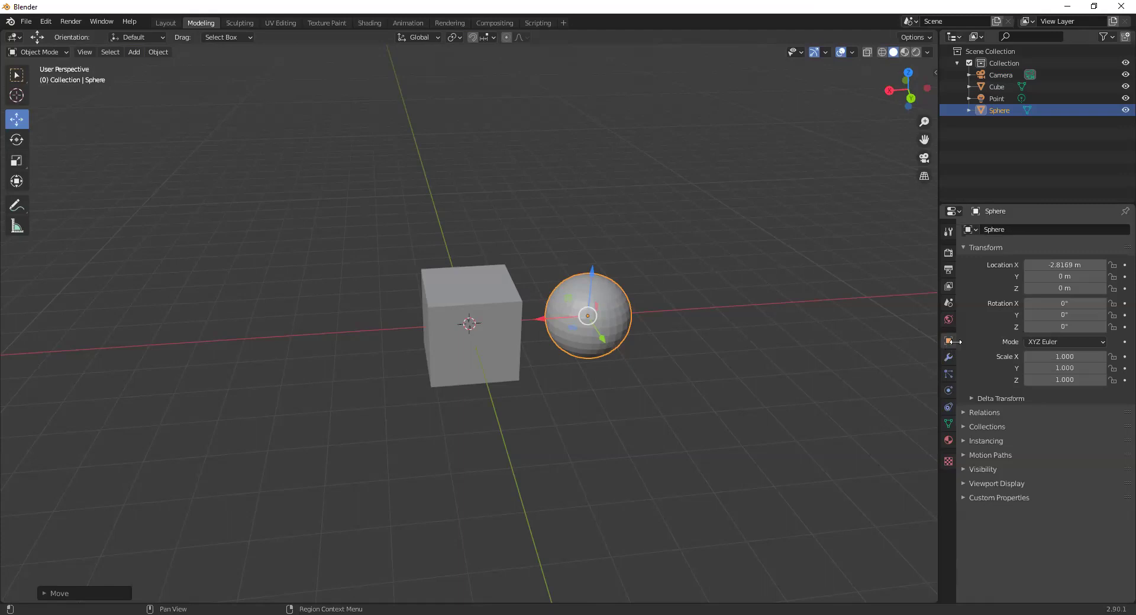
{"action": "left_click", "coordinate": [964, 246]}
{"action": "left_click", "coordinate": [964, 246]}
{"action": "left_click", "coordinate": [963, 484]}
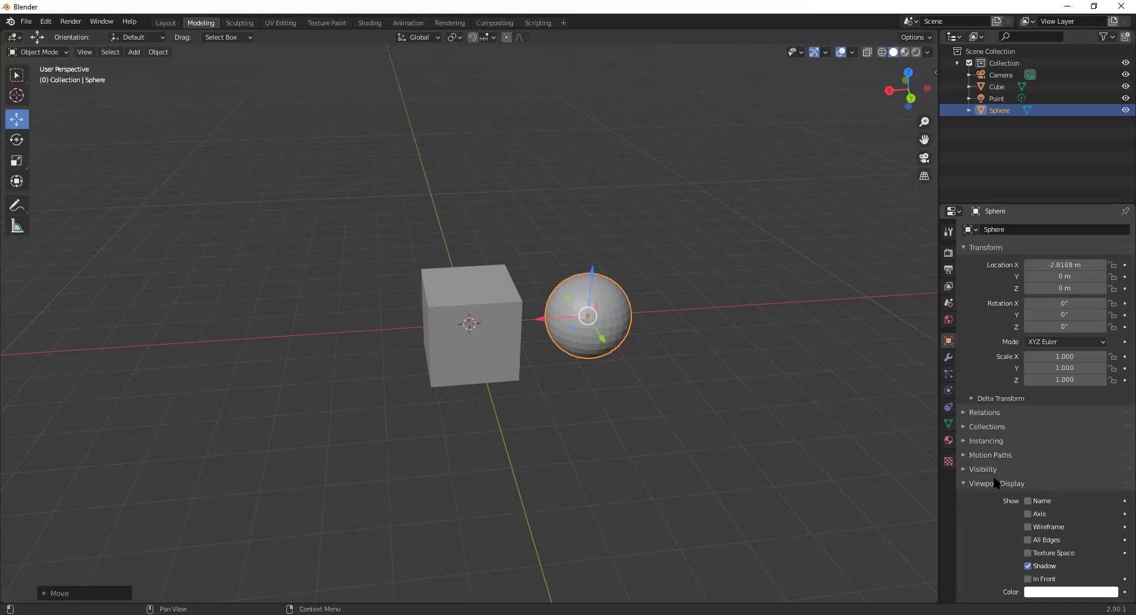
{"action": "left_click", "coordinate": [963, 469]}
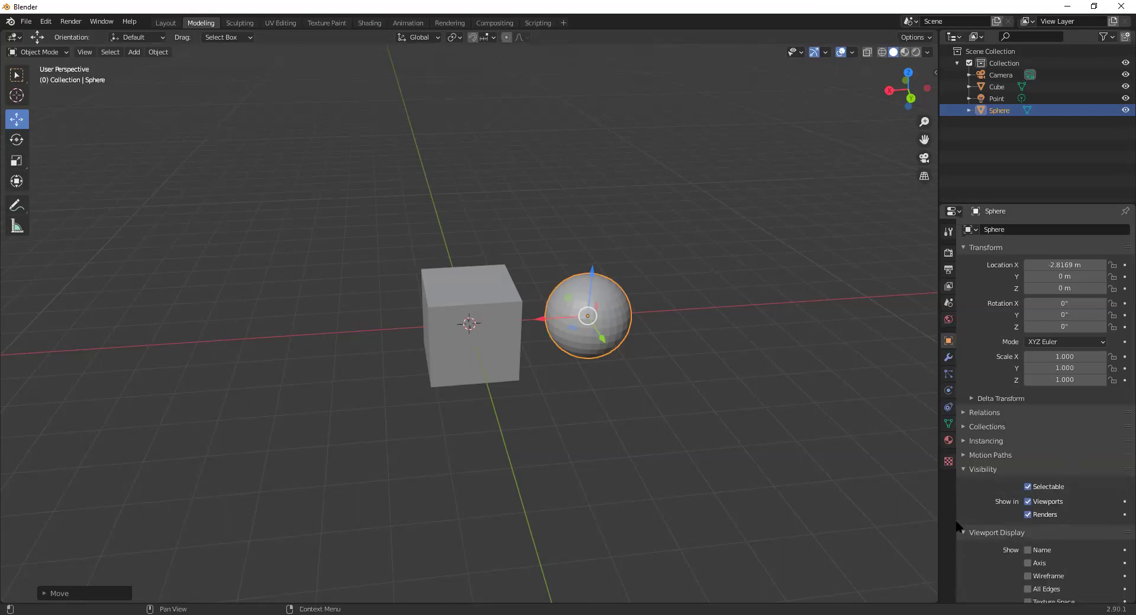
{"action": "scroll", "coordinate": [994, 414], "scroll_direction": "down", "scroll_amount": 5}
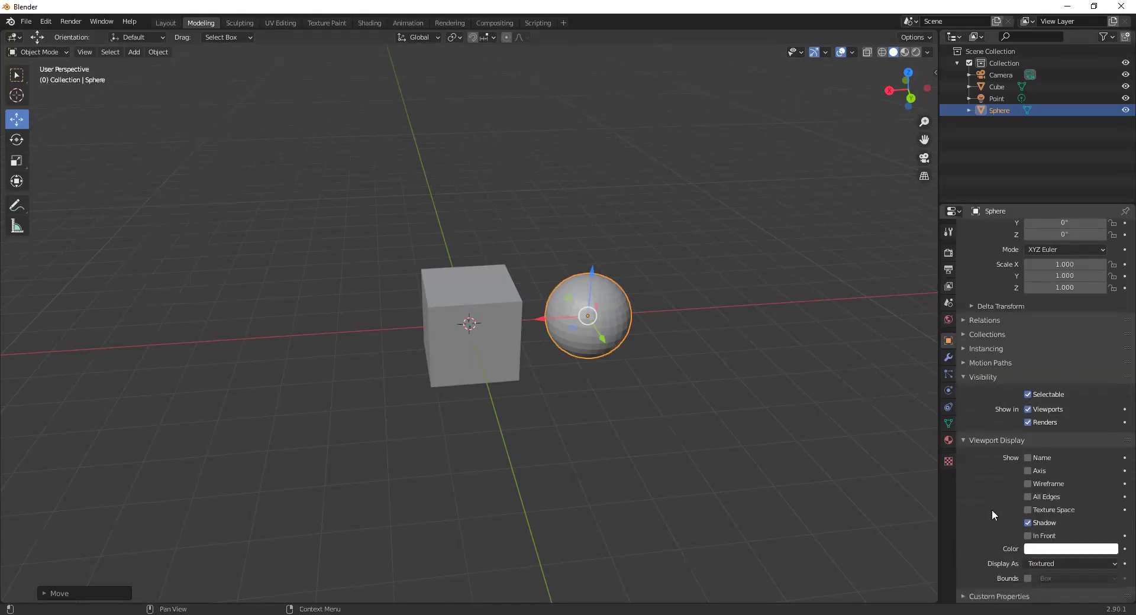
{"action": "scroll", "coordinate": [994, 450], "scroll_direction": "up", "scroll_amount": 5}
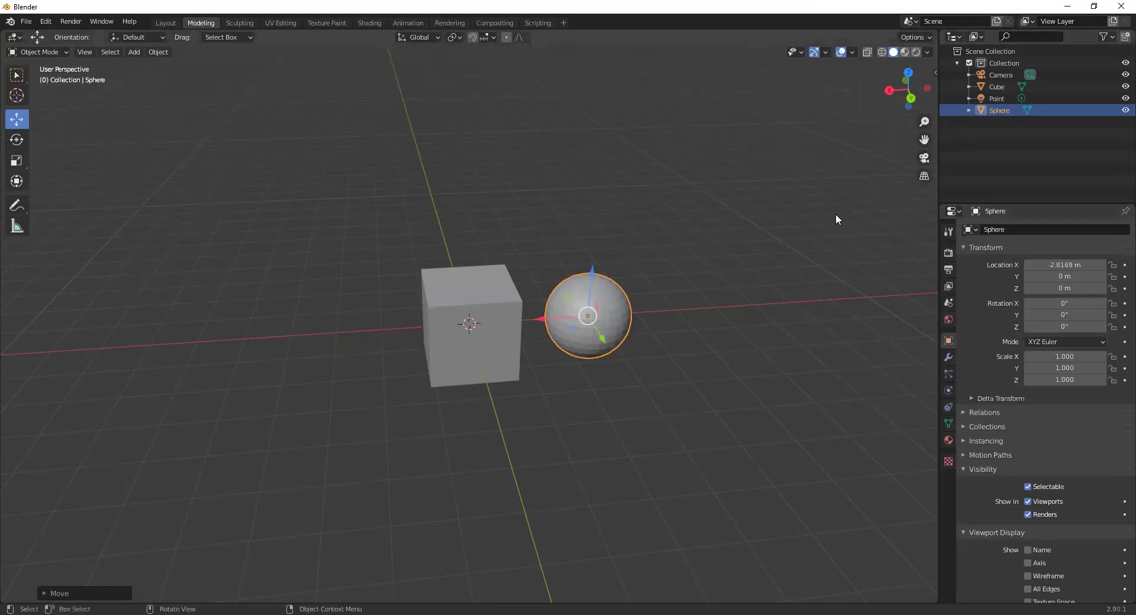
Move the cube to about 0.99 m on Z and about 1.80 m on X.
{"action": "left_click", "coordinate": [468, 305]}
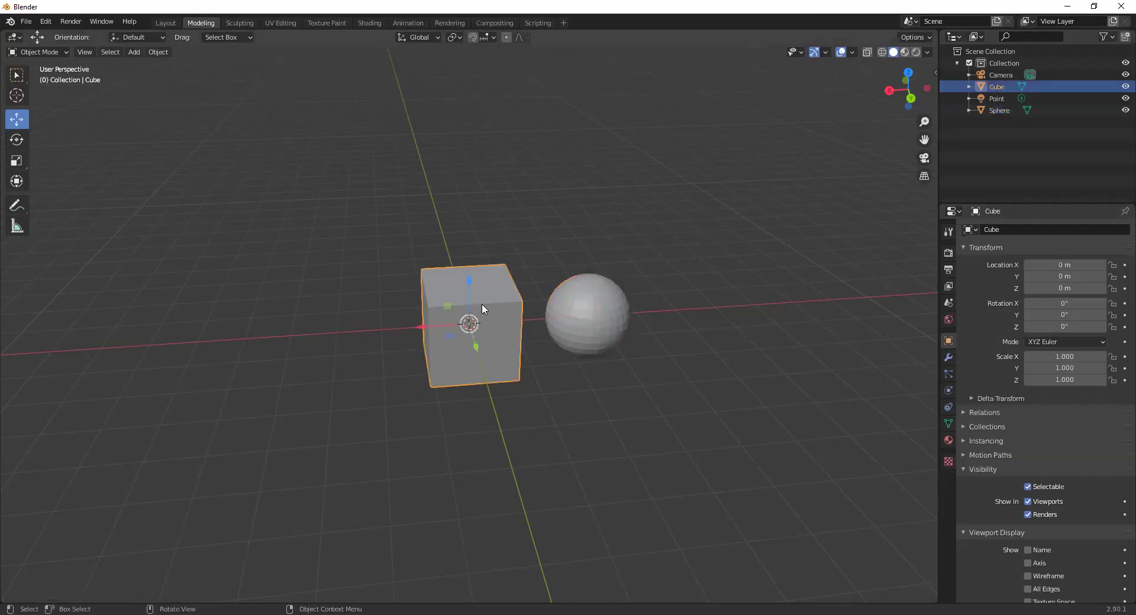
{"action": "middle_click_drag", "start_coordinate": [362, 225], "coordinate": [394, 216]}
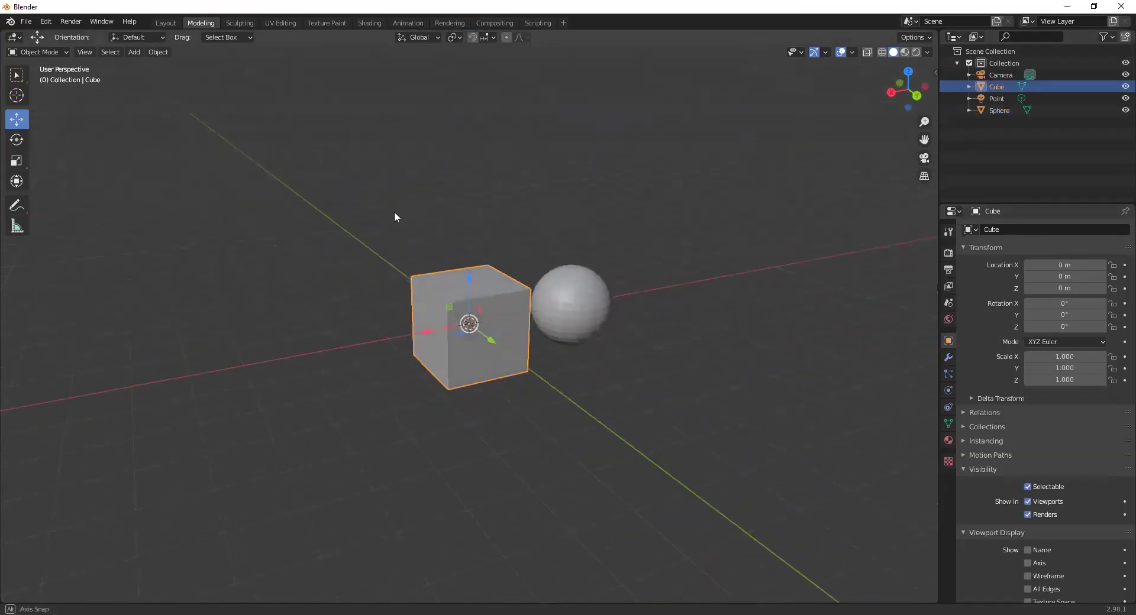
{"action": "left_click_drag", "start_coordinate": [475, 290], "coordinate": [473, 228]}
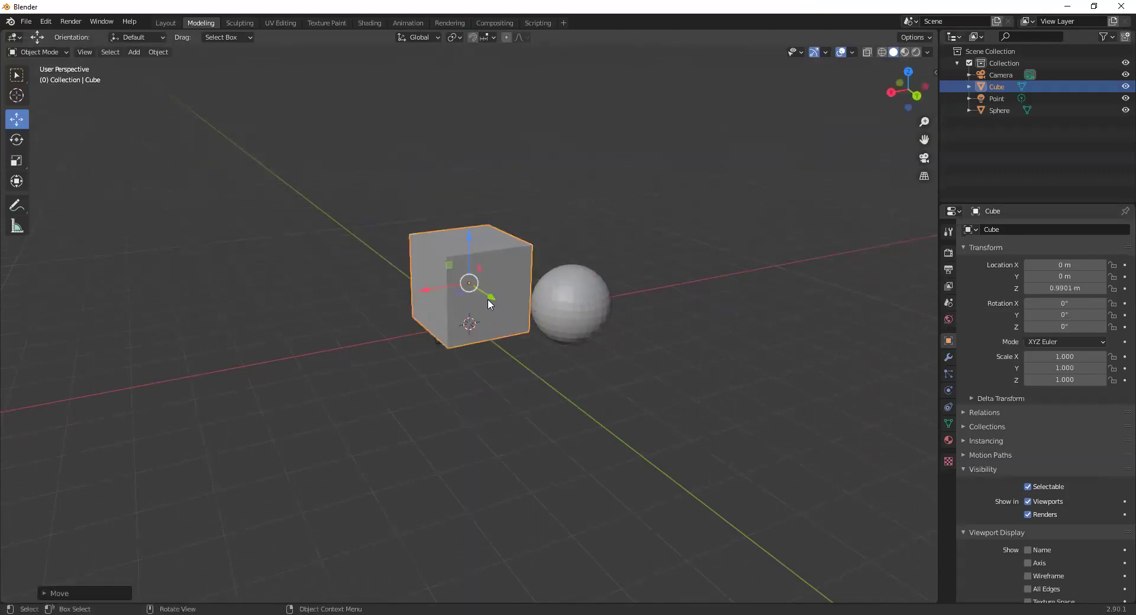
{"action": "left_click_drag", "start_coordinate": [425, 289], "coordinate": [342, 309]}
Raise the sphere to about 0.92 m on Z and shift it to about -3.07 m on X.
{"action": "left_click", "coordinate": [577, 272]}
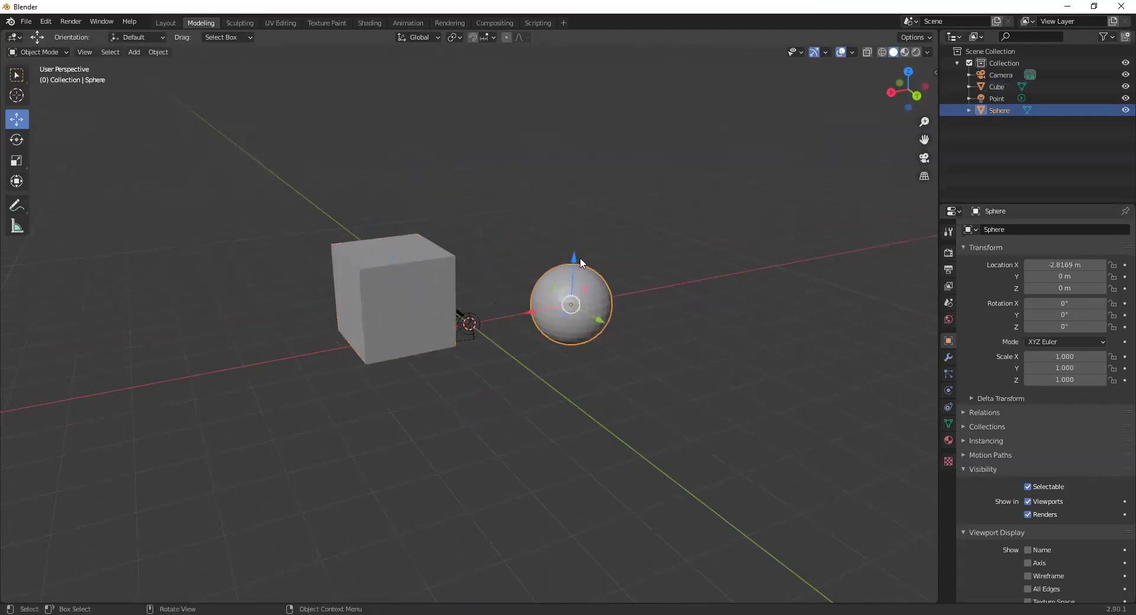
{"action": "left_click_drag", "start_coordinate": [572, 265], "coordinate": [573, 234]}
{"action": "middle_click_drag", "start_coordinate": [572, 234], "coordinate": [600, 293]}
{"action": "left_click_drag", "start_coordinate": [545, 284], "coordinate": [555, 285]}
{"action": "left_click_drag", "start_coordinate": [604, 249], "coordinate": [605, 253]}
Select the cube, expand its entry in the outliner and put its mesh into Edit Mode.
{"action": "left_click", "coordinate": [385, 272]}
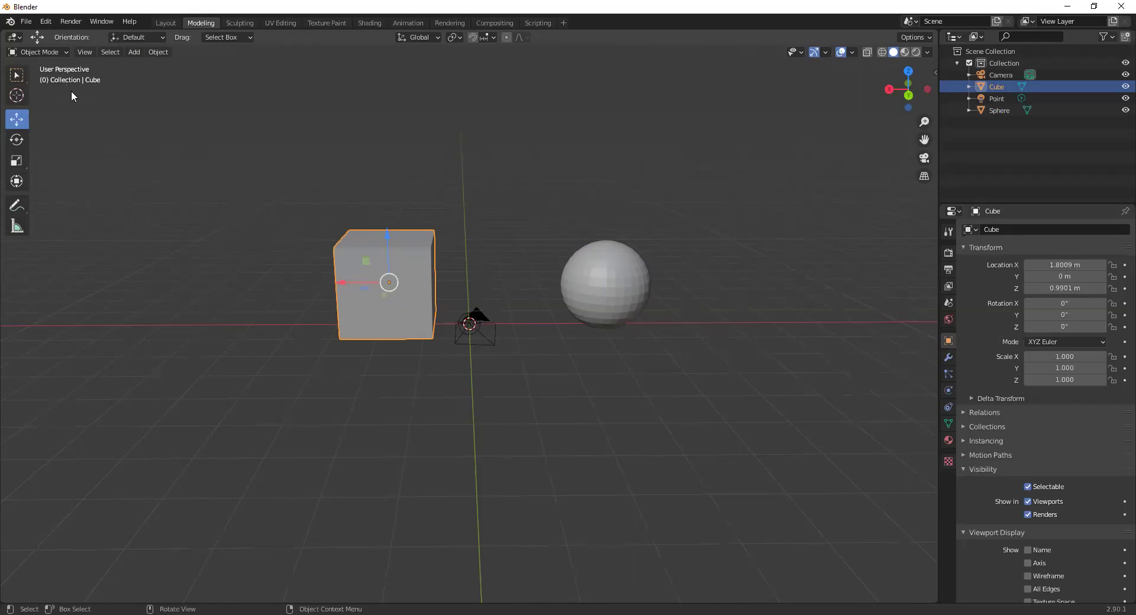
{"action": "left_click", "coordinate": [968, 86]}
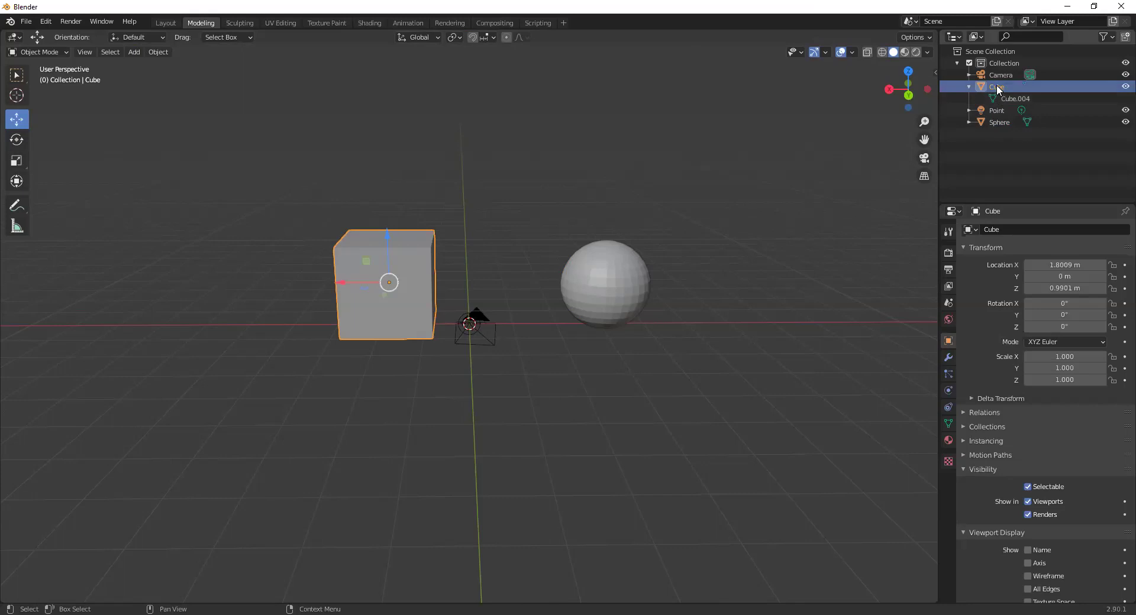
{"action": "left_click", "coordinate": [50, 53]}
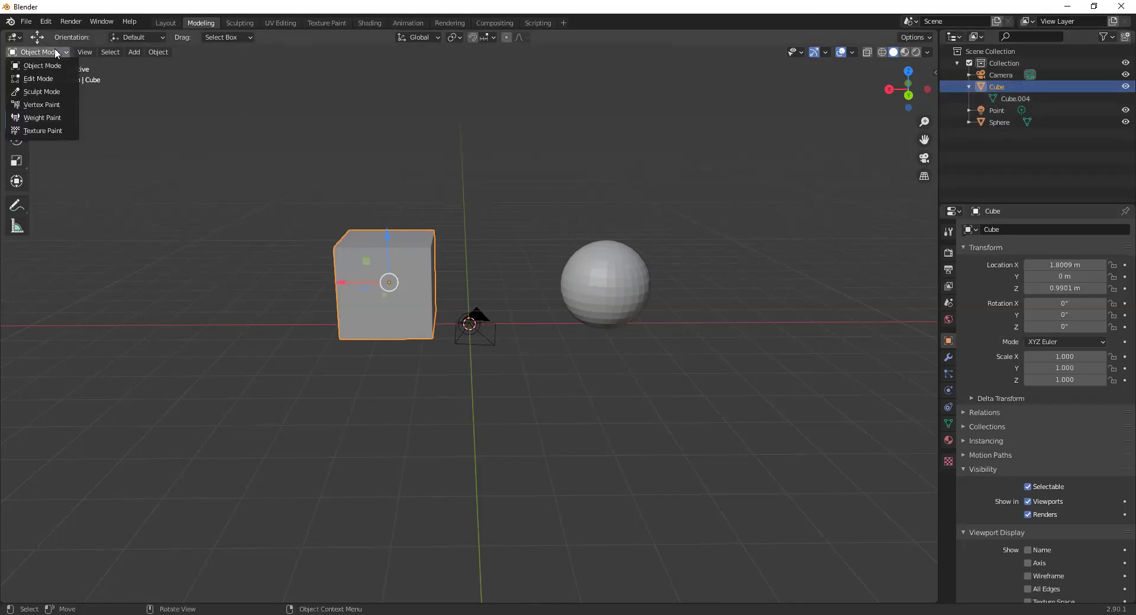
{"action": "left_click", "coordinate": [50, 77]}
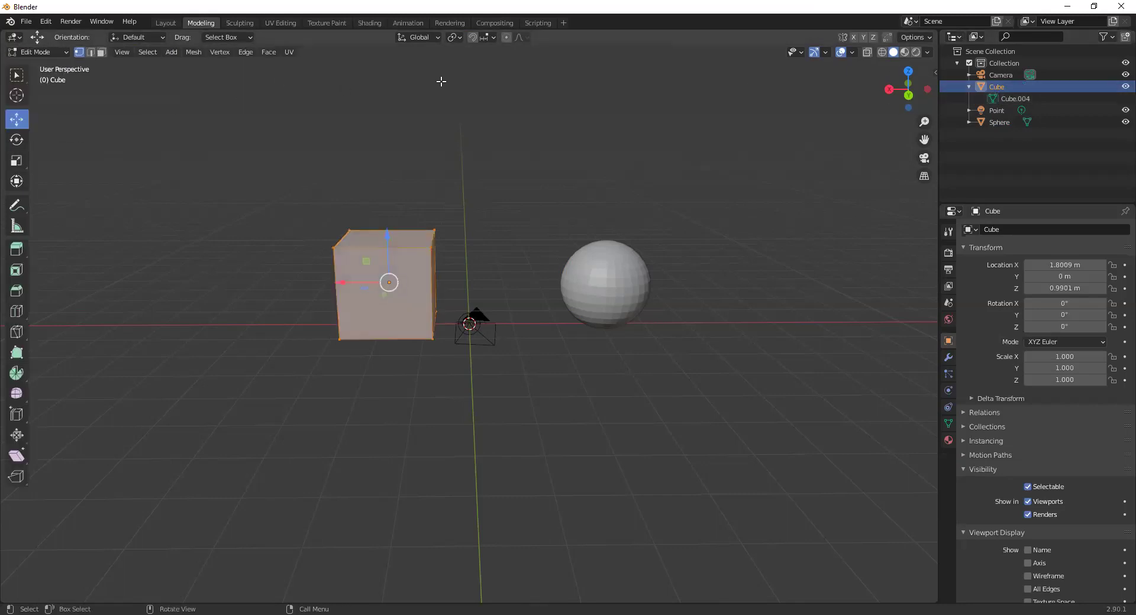
{"action": "left_click", "coordinate": [1026, 99]}
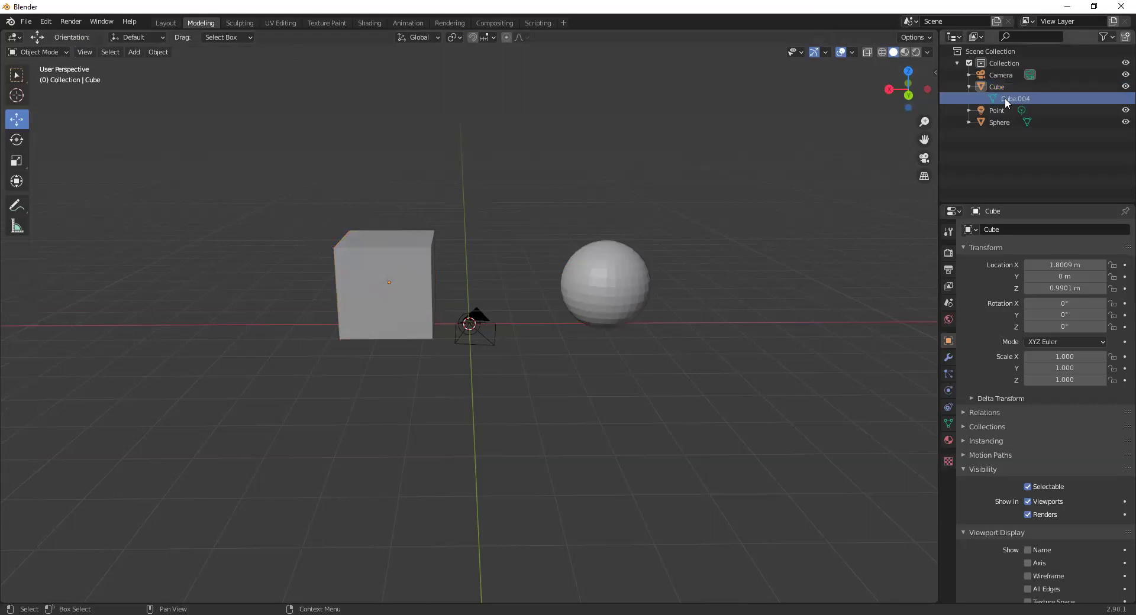
{"action": "left_click", "coordinate": [1005, 98]}
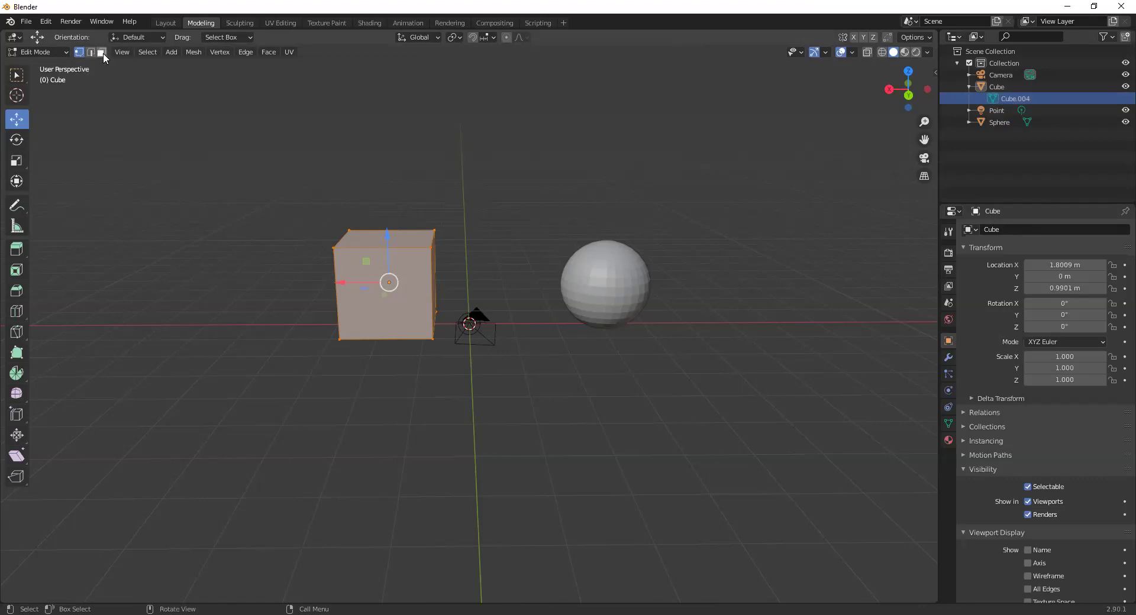
Cycle through the face, vertex and edge selection modes, finishing in vertex selection.
{"action": "key", "text": "3"}
{"action": "key", "text": "1"}
{"action": "key", "text": "2"}
{"action": "key", "text": "3"}
{"action": "key", "text": "1"}
{"action": "key", "text": "2"}
{"action": "key", "text": "1"}
Select the four corner vertices of the cube's front face and return to Object Mode.
{"action": "left_click", "coordinate": [333, 247]}
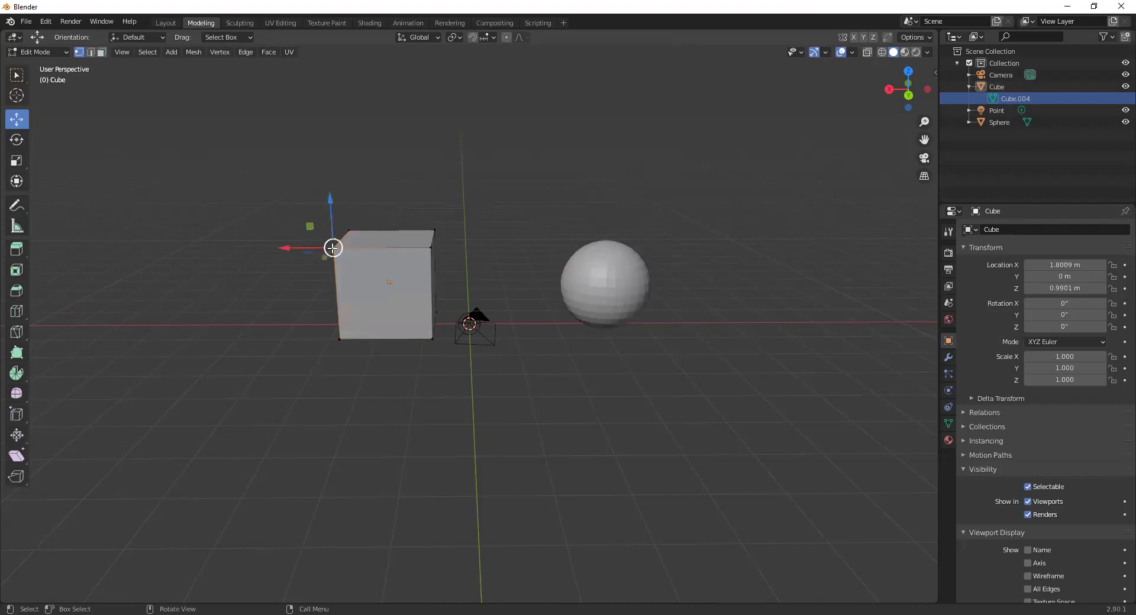
{"action": "left_click", "coordinate": [433, 248], "text": "shift"}
{"action": "left_click", "coordinate": [430, 341], "text": "shift"}
{"action": "left_click", "coordinate": [337, 339], "text": "shift"}
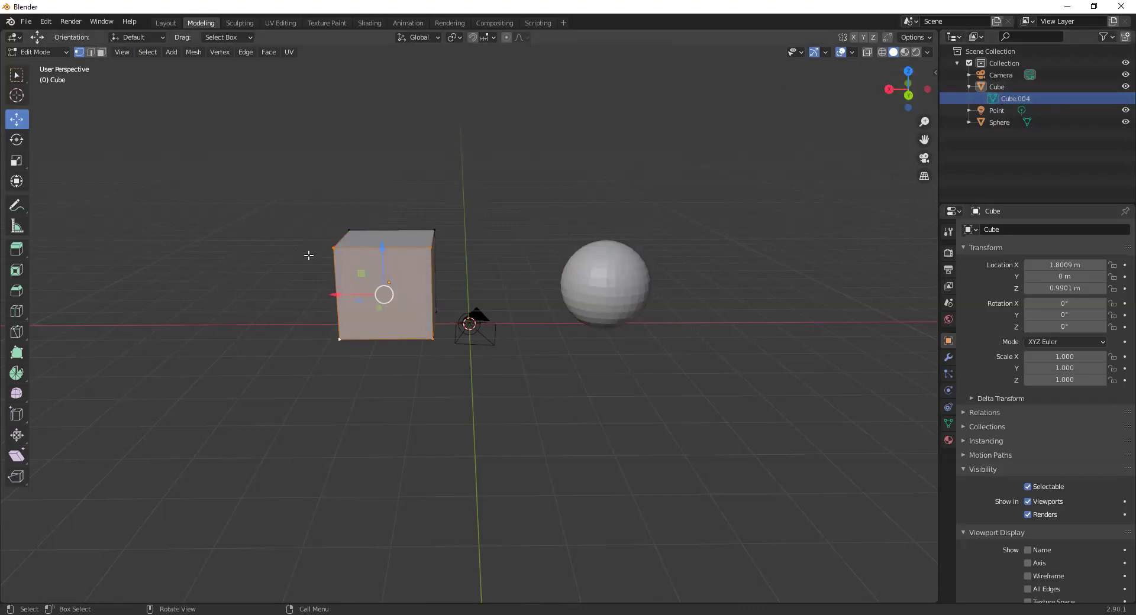
{"action": "left_click", "coordinate": [51, 54]}
{"action": "left_click", "coordinate": [41, 66]}
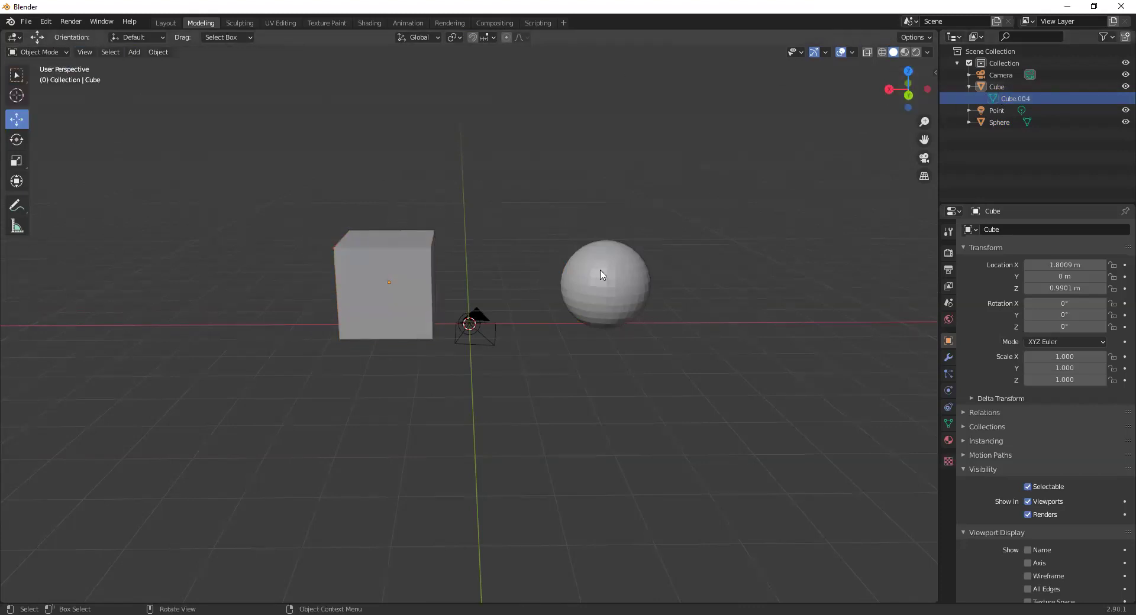
Select the sphere and cube together, try moving both up along Z, and undo the move.
{"action": "left_click", "coordinate": [588, 273]}
{"action": "left_click", "coordinate": [397, 274], "text": "shift"}
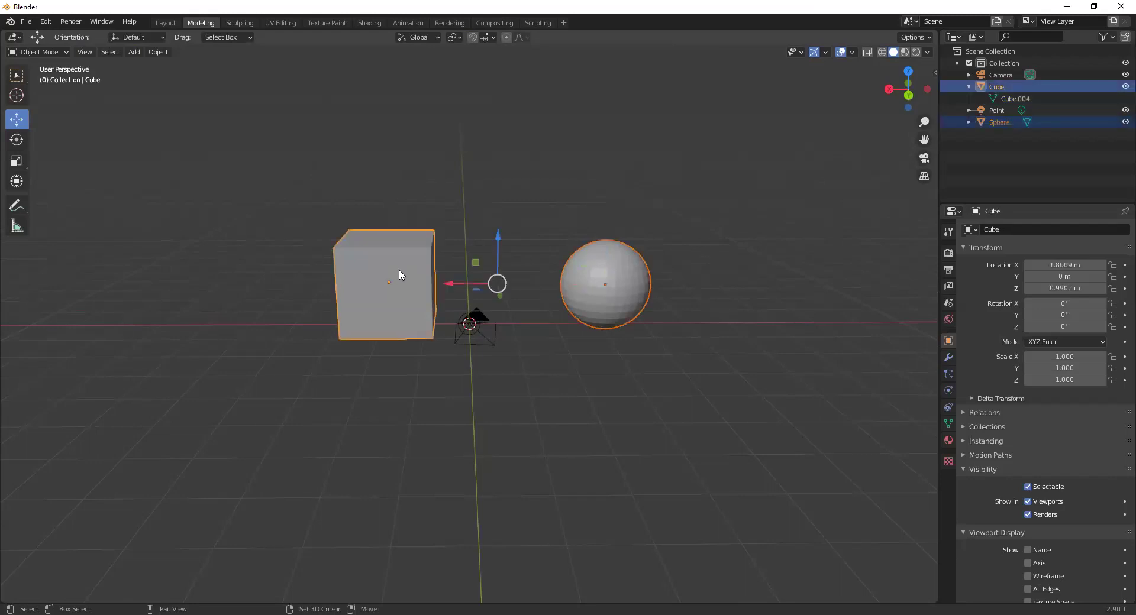
{"action": "left_click_drag", "start_coordinate": [503, 241], "coordinate": [504, 136]}
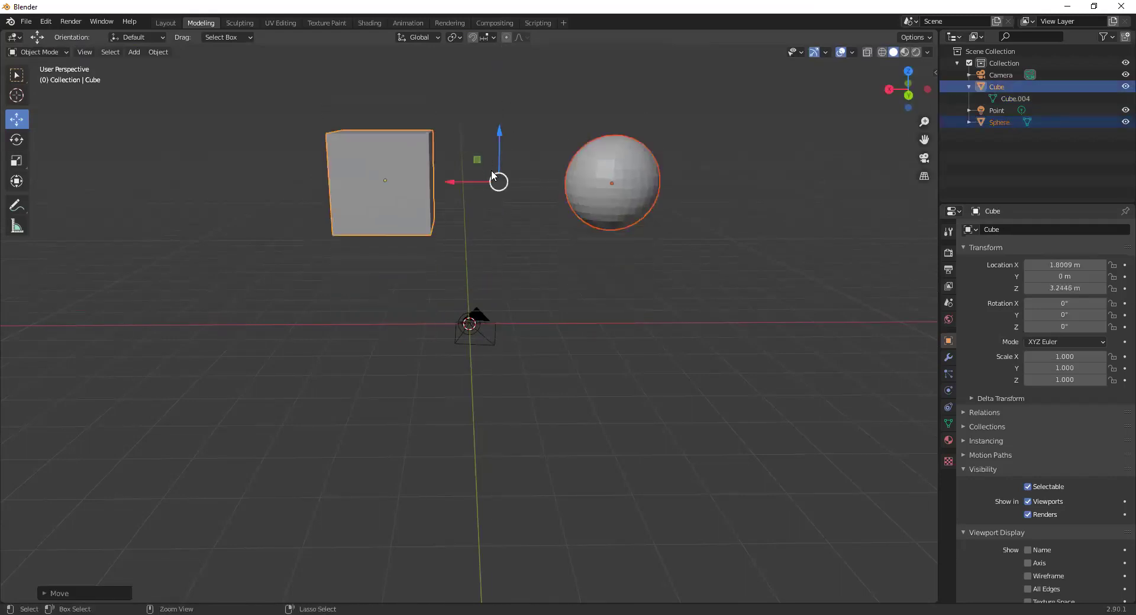
{"action": "key", "text": "ctrl+z"}
Select only the cube and switch it to Edit Mode.
{"action": "left_click", "coordinate": [601, 276]}
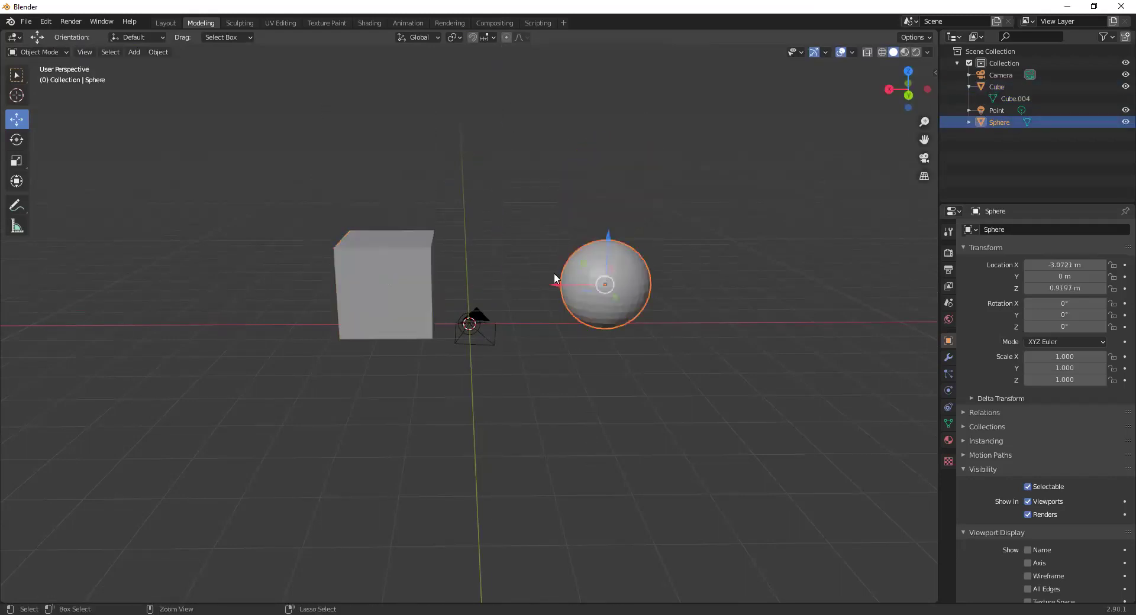
{"action": "left_click", "coordinate": [381, 267]}
{"action": "left_click", "coordinate": [60, 53]}
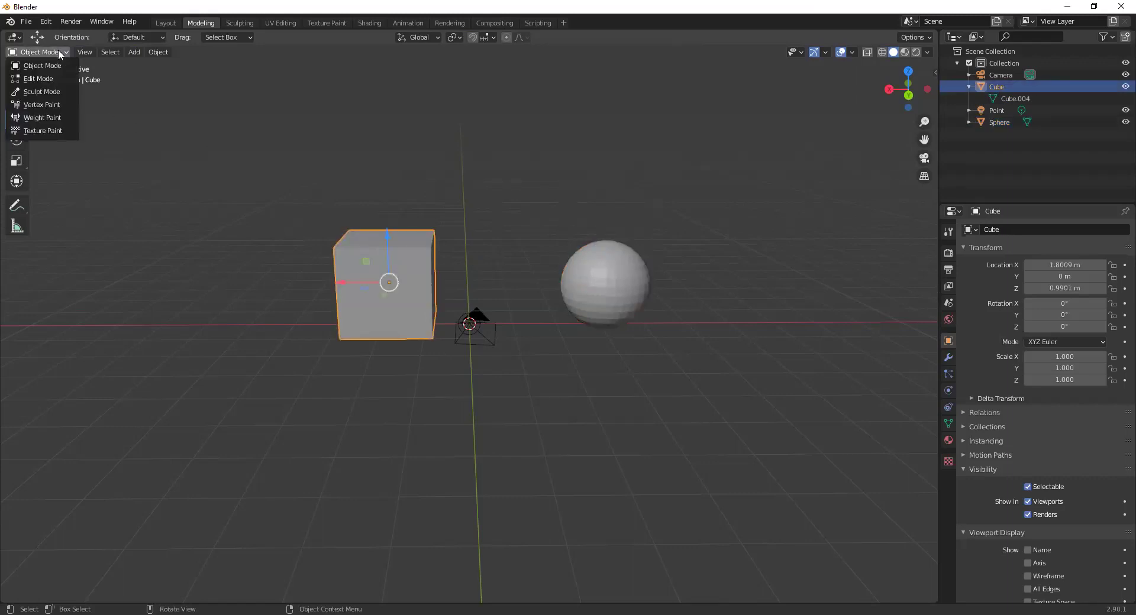
{"action": "left_click", "coordinate": [38, 79]}
Try shortest-path selection on the cube's vertices and complete the selection of all four front-face corners.
{"action": "left_click", "coordinate": [329, 249], "text": "ctrl"}
{"action": "left_click", "coordinate": [351, 344], "text": "ctrl"}
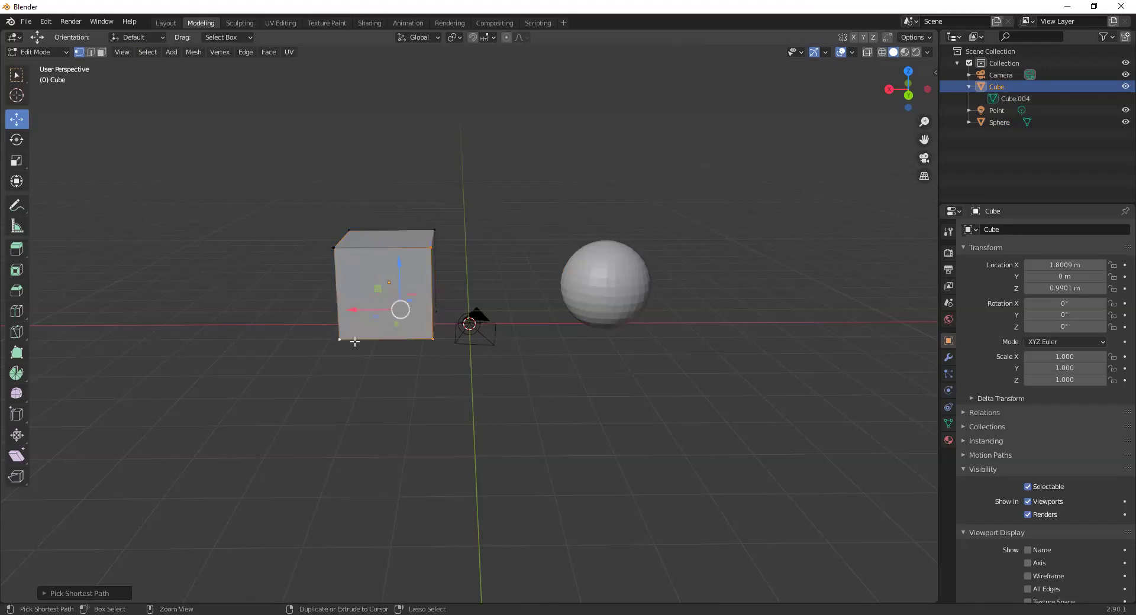
{"action": "left_click", "coordinate": [336, 250], "text": "ctrl"}
{"action": "left_click", "coordinate": [335, 250], "text": "ctrl"}
{"action": "left_click", "coordinate": [335, 250], "text": "ctrl"}
{"action": "left_click", "coordinate": [331, 251], "text": "shift"}
{"action": "left_click", "coordinate": [336, 248], "text": "shift"}
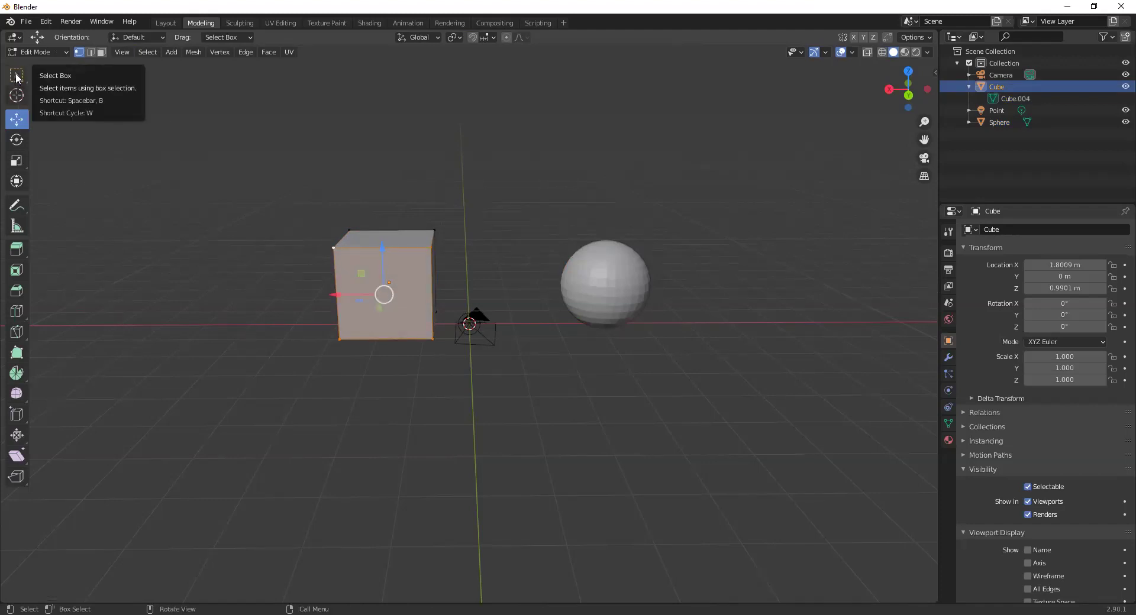
Switch to the Select Box tool, practise box-selecting the cube's vertices, and clear the selection.
{"action": "left_click", "coordinate": [16, 76]}
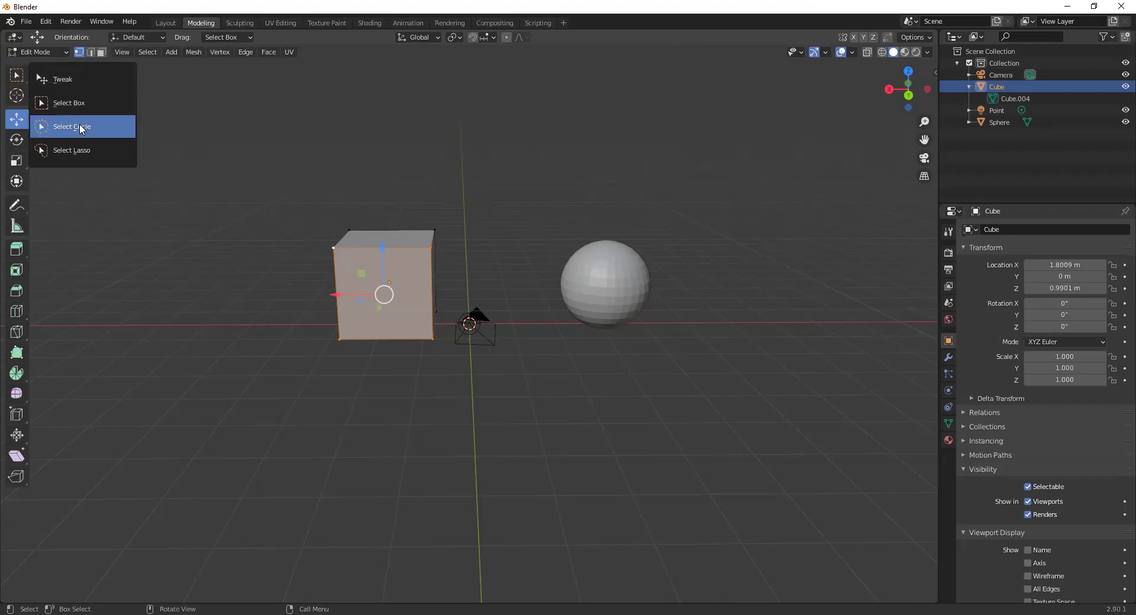
{"action": "left_click", "coordinate": [69, 103]}
{"action": "left_click_drag", "start_coordinate": [314, 181], "coordinate": [474, 256]}
{"action": "left_click_drag", "start_coordinate": [273, 184], "coordinate": [474, 388]}
{"action": "left_click_drag", "start_coordinate": [234, 172], "coordinate": [516, 268]}
{"action": "left_click_drag", "start_coordinate": [259, 208], "coordinate": [498, 259]}
{"action": "left_click", "coordinate": [630, 277]}
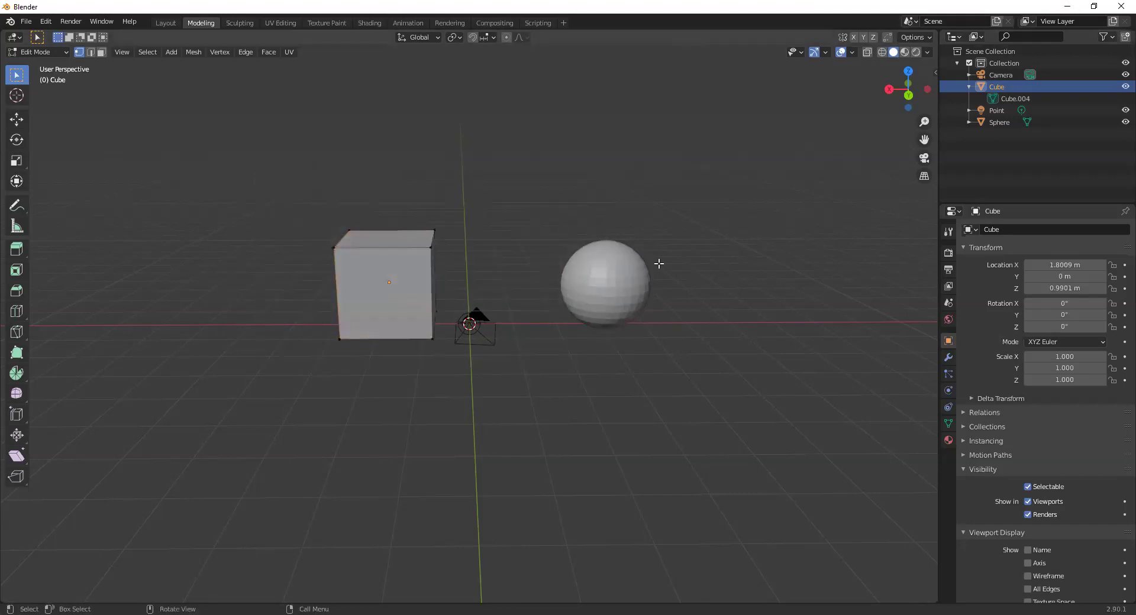
Switch mesh editing from the cube to the sphere and box-select the sphere's visible vertices.
{"action": "left_click", "coordinate": [969, 110]}
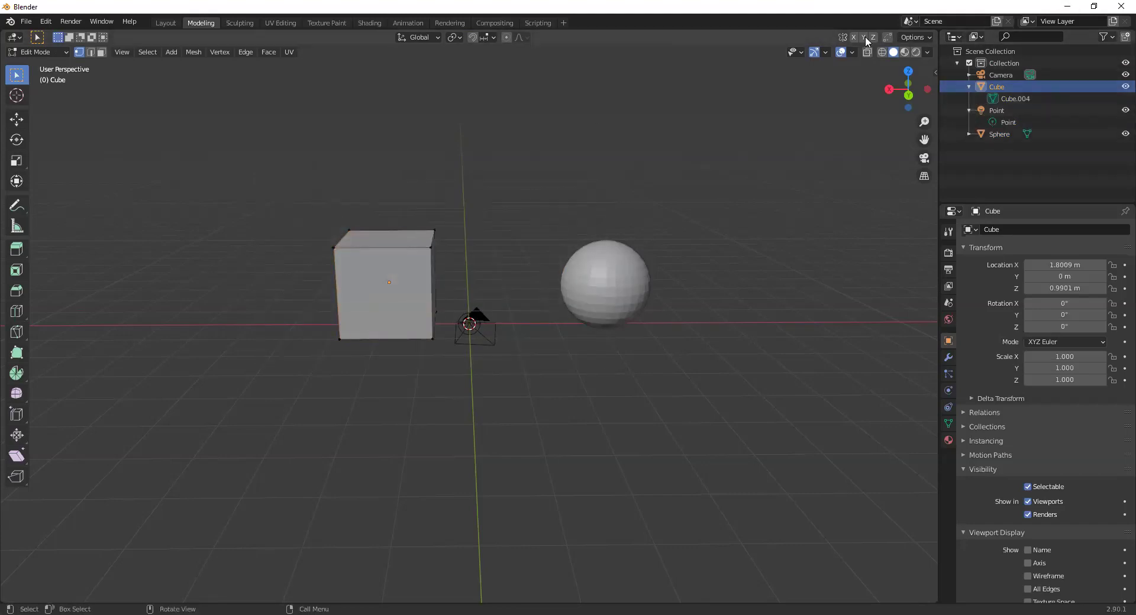
{"action": "left_click", "coordinate": [1004, 111]}
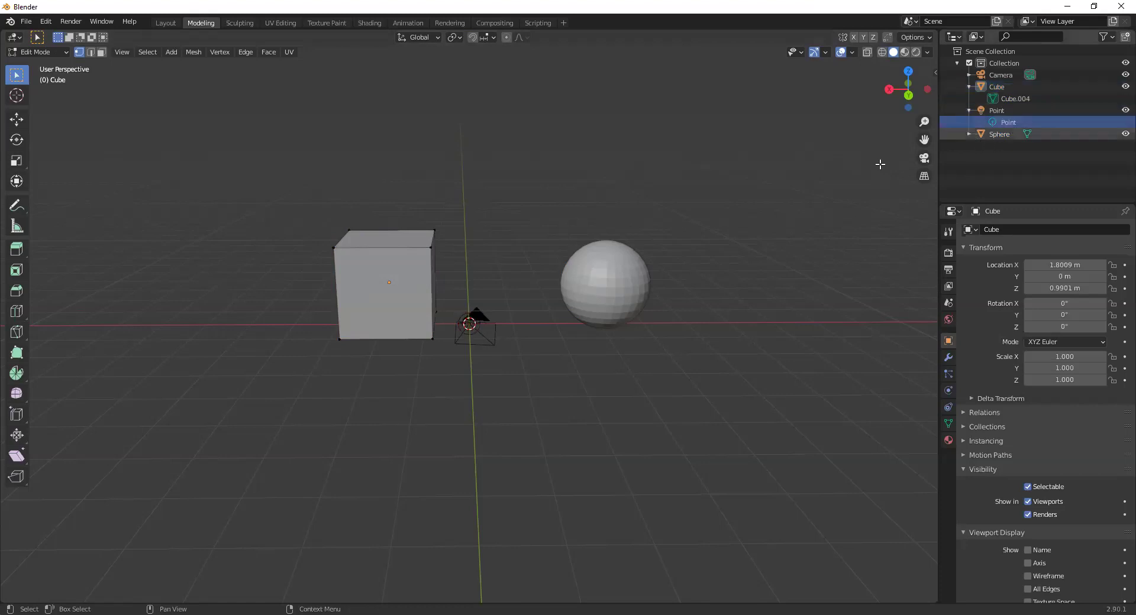
{"action": "left_click", "coordinate": [984, 135]}
{"action": "left_click", "coordinate": [968, 134]}
{"action": "left_click", "coordinate": [1013, 146]}
{"action": "left_click_drag", "start_coordinate": [535, 171], "coordinate": [748, 419]}
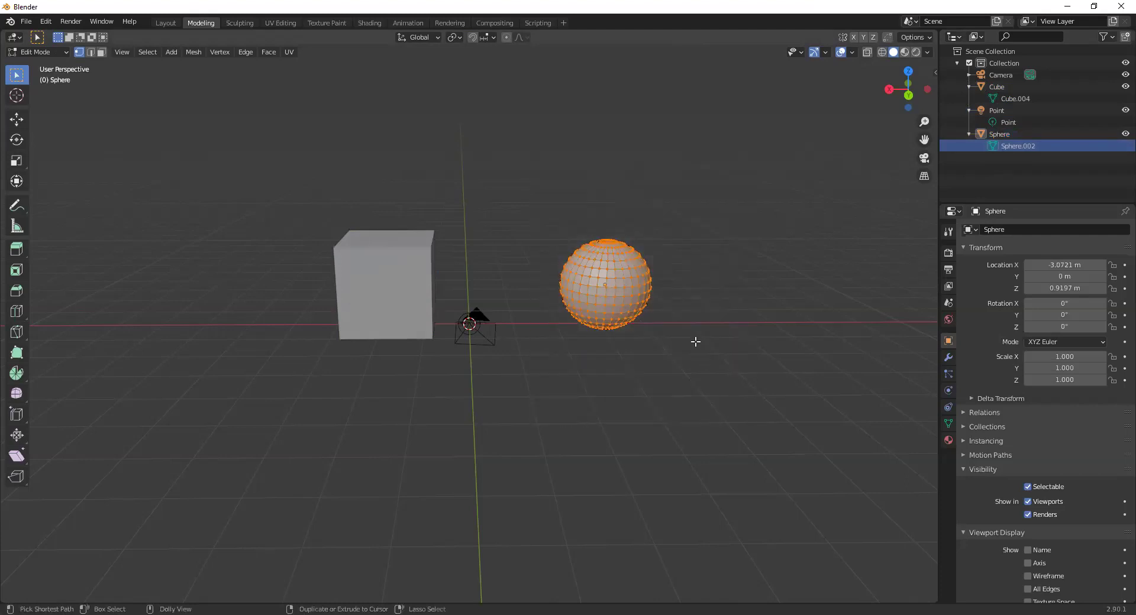
Switch to Quad View and box-select the upper part of the sphere in the perspective view with solid shading.
{"action": "key", "text": "ctrl+alt+q"}
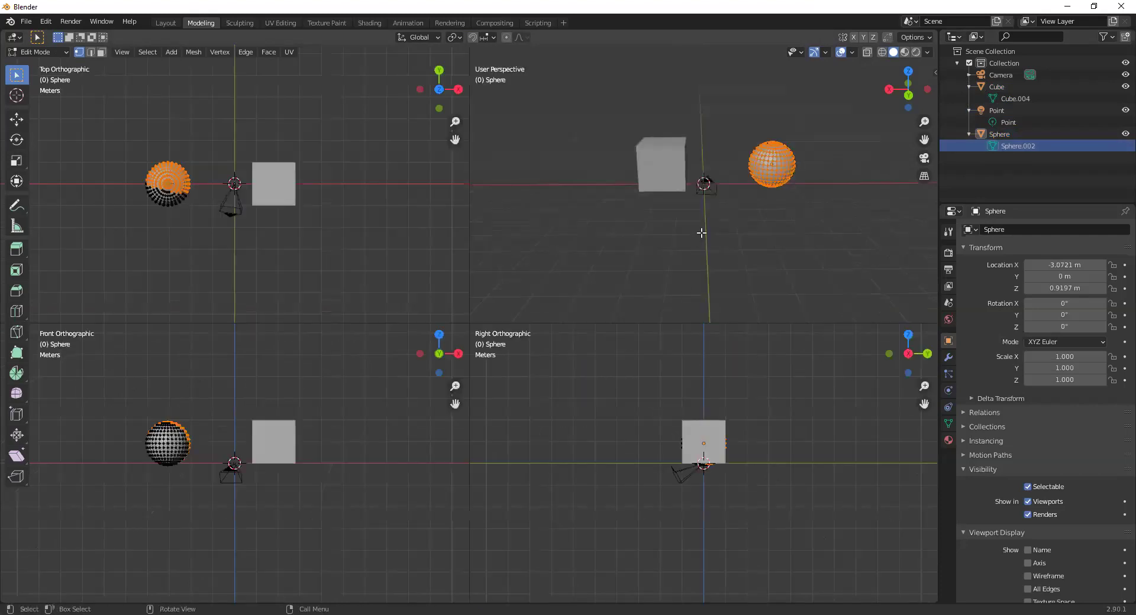
{"action": "scroll", "coordinate": [809, 172], "scroll_direction": "up", "scroll_amount": 5}
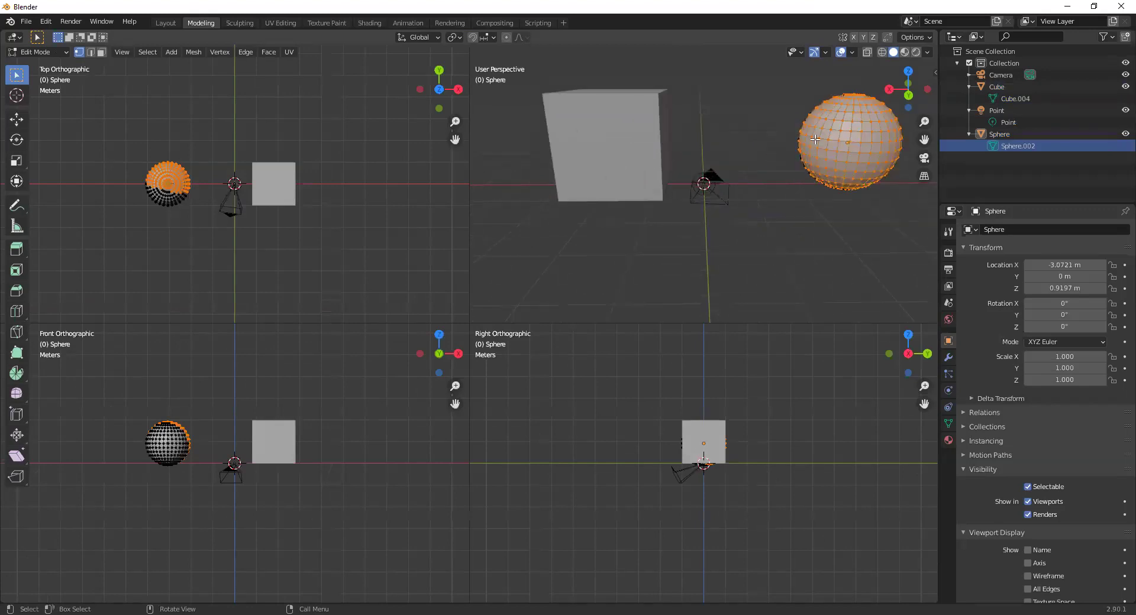
{"action": "middle_click_drag", "start_coordinate": [803, 145], "coordinate": [670, 200]}
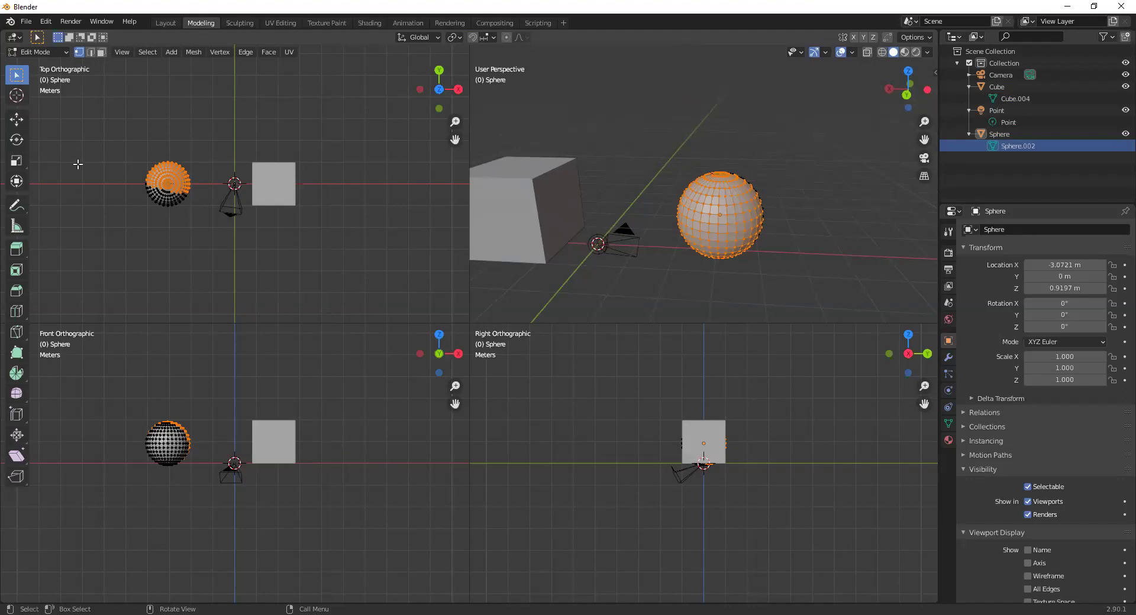
{"action": "left_click_drag", "start_coordinate": [645, 121], "coordinate": [795, 295]}
{"action": "left_click_drag", "start_coordinate": [599, 119], "coordinate": [769, 232]}
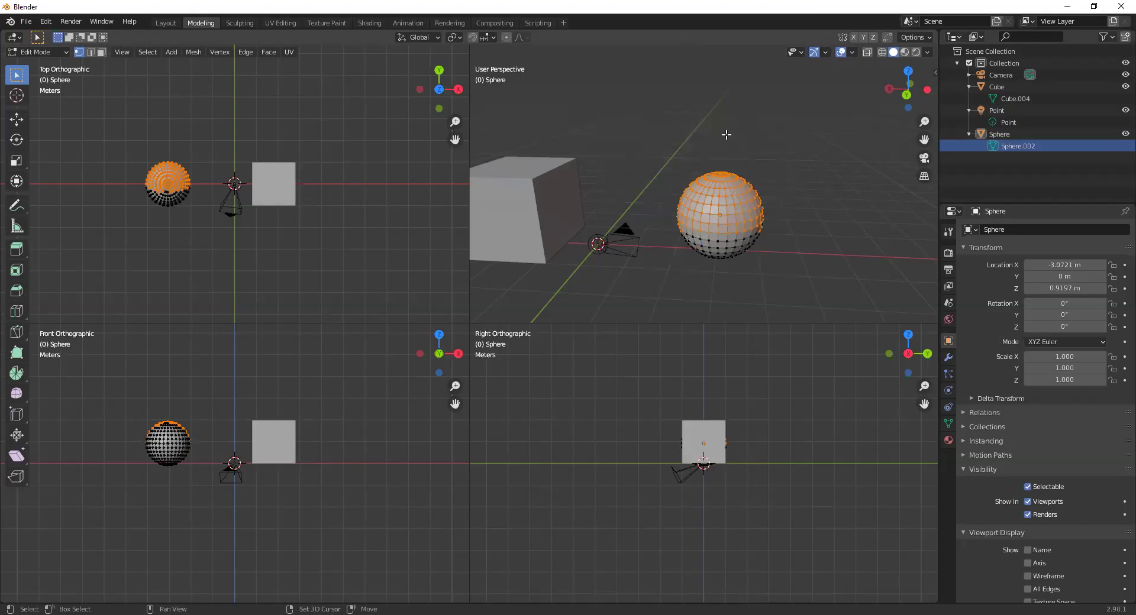
Switch to wireframe shading, box-select the entire sphere in the perspective view, and clear the selection.
{"action": "key", "text": "shift+z"}
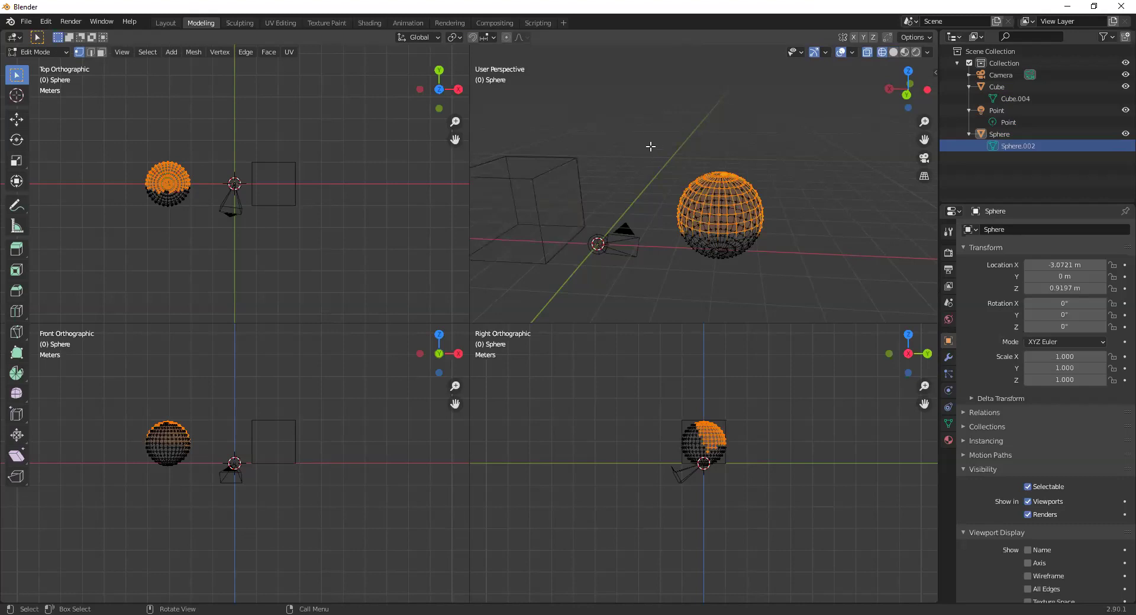
{"action": "left_click_drag", "start_coordinate": [642, 133], "coordinate": [805, 291]}
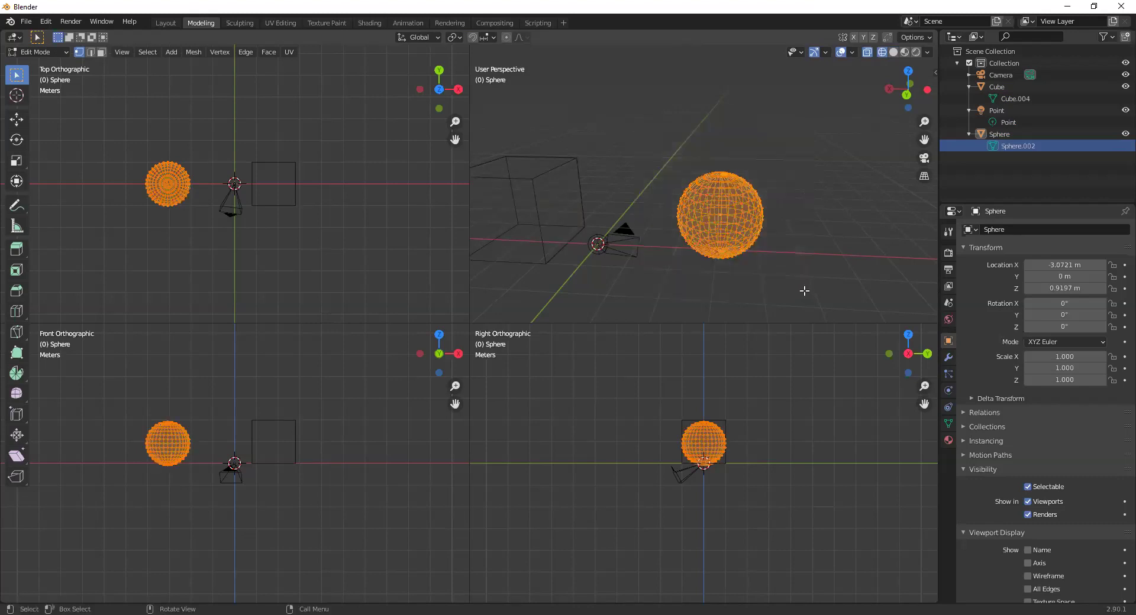
{"action": "left_click", "coordinate": [201, 121]}
Return to solid shading and box-select the sphere's visible vertices in the top view.
{"action": "scroll", "coordinate": [98, 148], "scroll_direction": "up", "scroll_amount": 5}
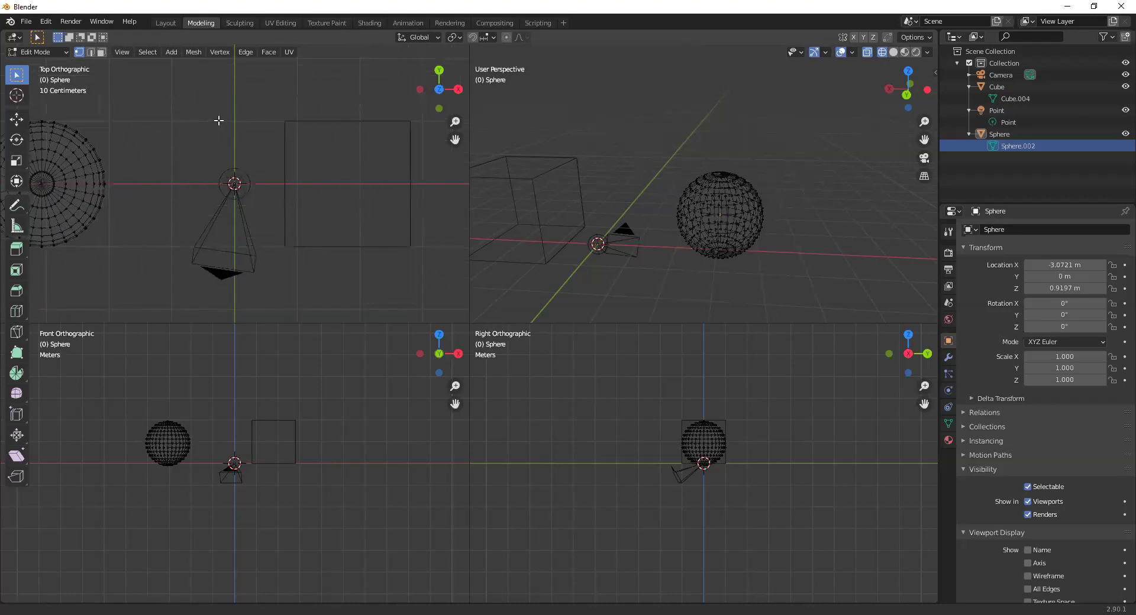
{"action": "middle_click_drag", "start_coordinate": [225, 124], "coordinate": [353, 121], "text": "shift"}
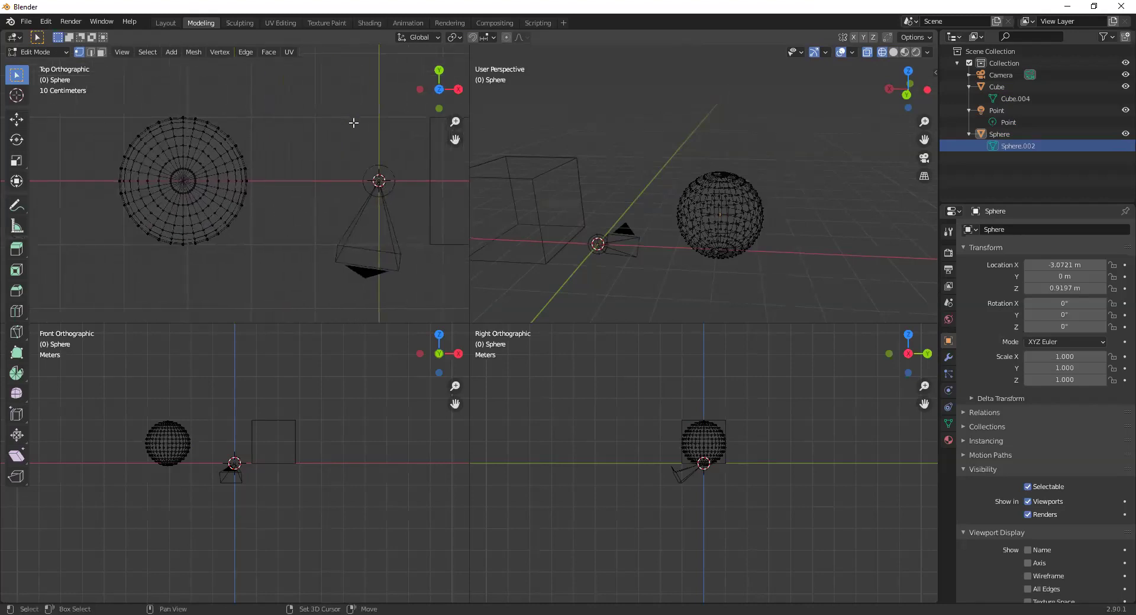
{"action": "key", "text": "shift+z"}
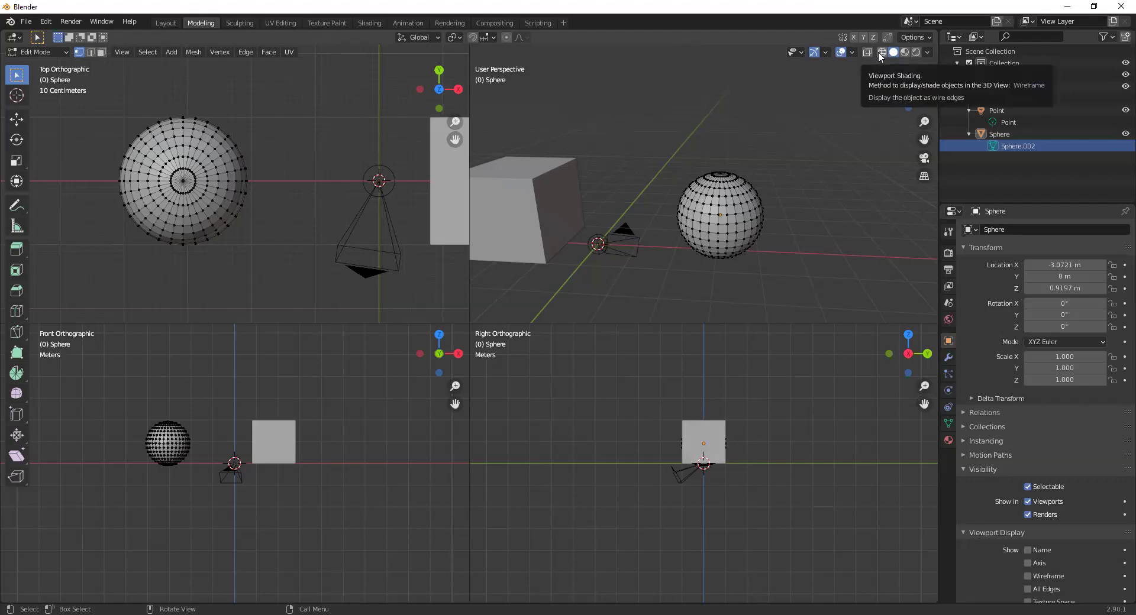
{"action": "left_click_drag", "start_coordinate": [84, 92], "coordinate": [277, 270]}
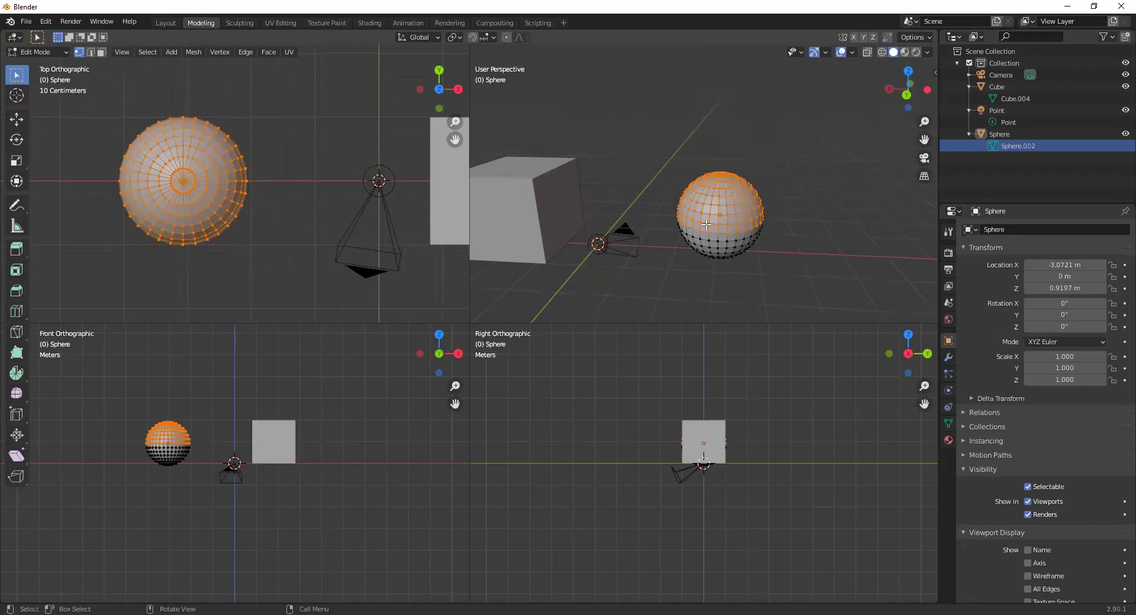
In wireframe shading, box-select the whole sphere from the top view, and only its middle vertex ring in the perspective view.
{"action": "key", "text": "shift+z"}
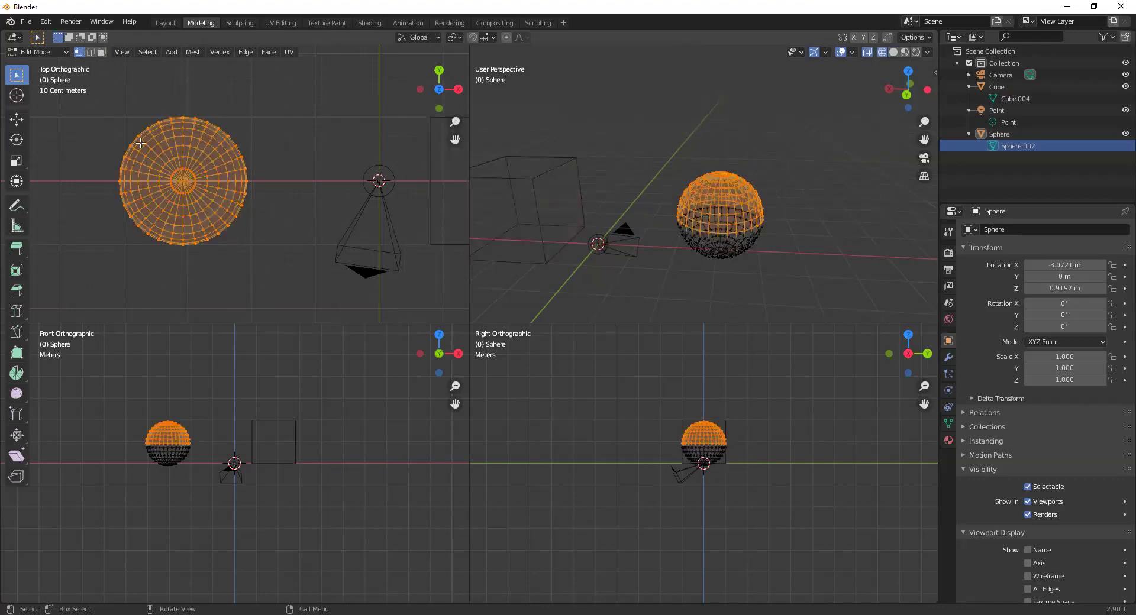
{"action": "left_click_drag", "start_coordinate": [107, 96], "coordinate": [316, 294]}
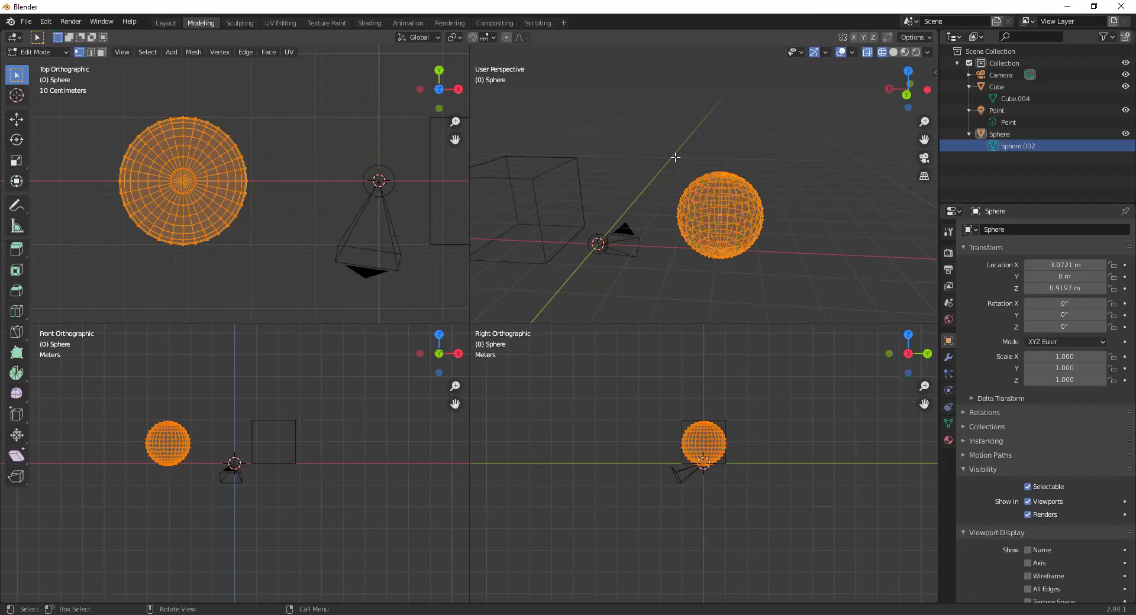
{"action": "mouse_move", "coordinate": [754, 218]}
{"action": "middle_mouse_down"}
{"action": "mouse_move", "coordinate": [757, 194]}
{"action": "mouse_move", "coordinate": [752, 209]}
{"action": "middle_mouse_up"}
{"action": "scroll", "coordinate": [757, 194], "scroll_direction": "up", "scroll_amount": 2}
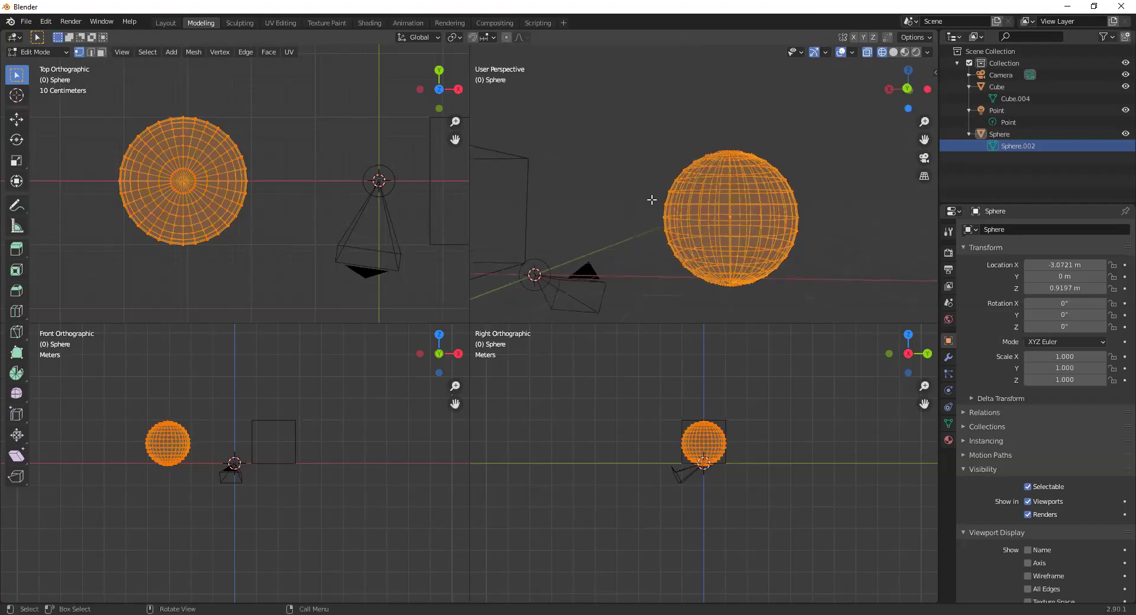
{"action": "left_click_drag", "start_coordinate": [833, 199], "coordinate": [636, 219]}
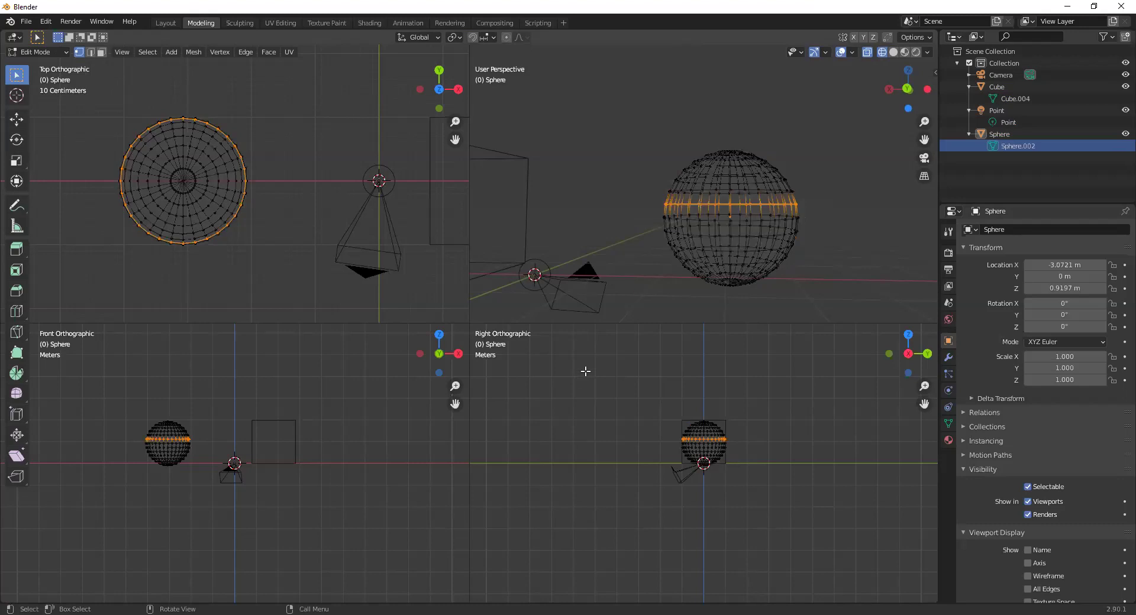
Return to solid shading, enable the Statistics overlay, and box-select the visible part of the sphere's middle vertex ring.
{"action": "key", "text": "shift+z"}
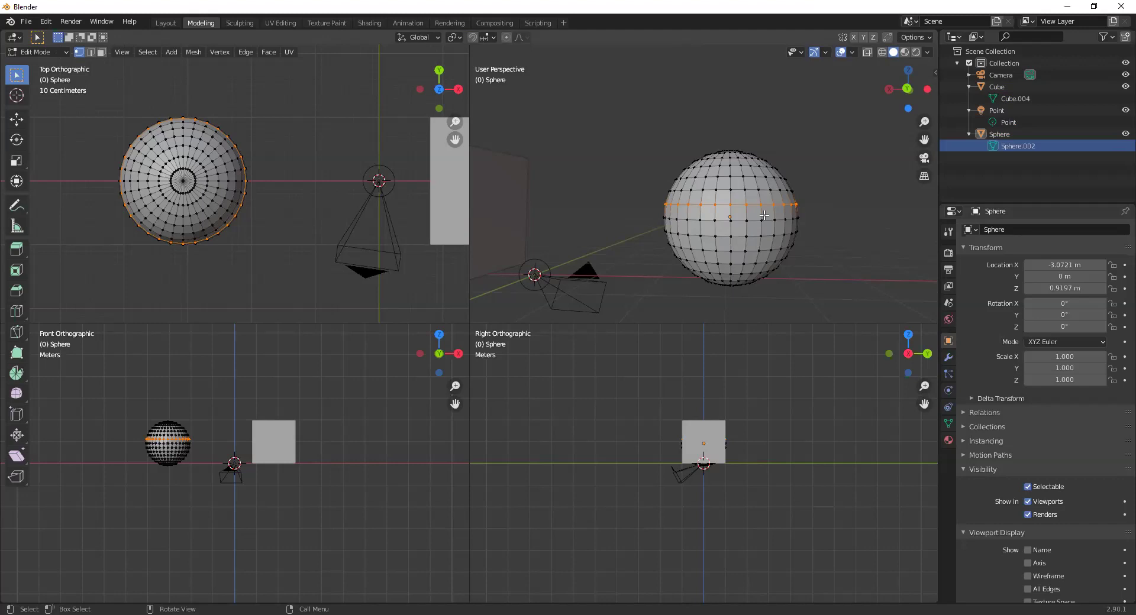
{"action": "left_click", "coordinate": [851, 52]}
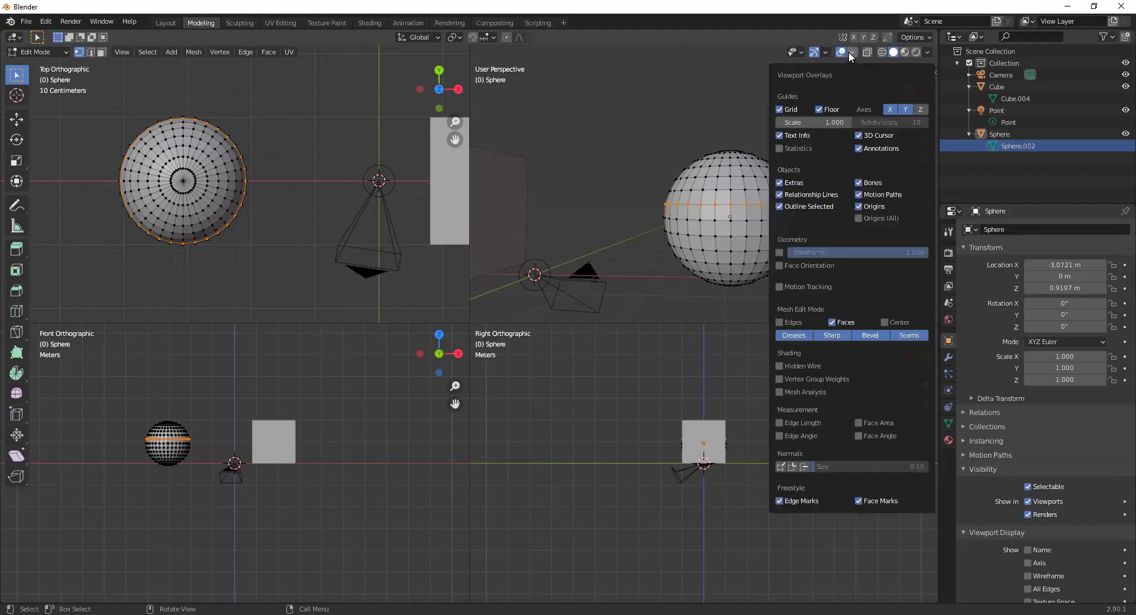
{"action": "left_click", "coordinate": [788, 152]}
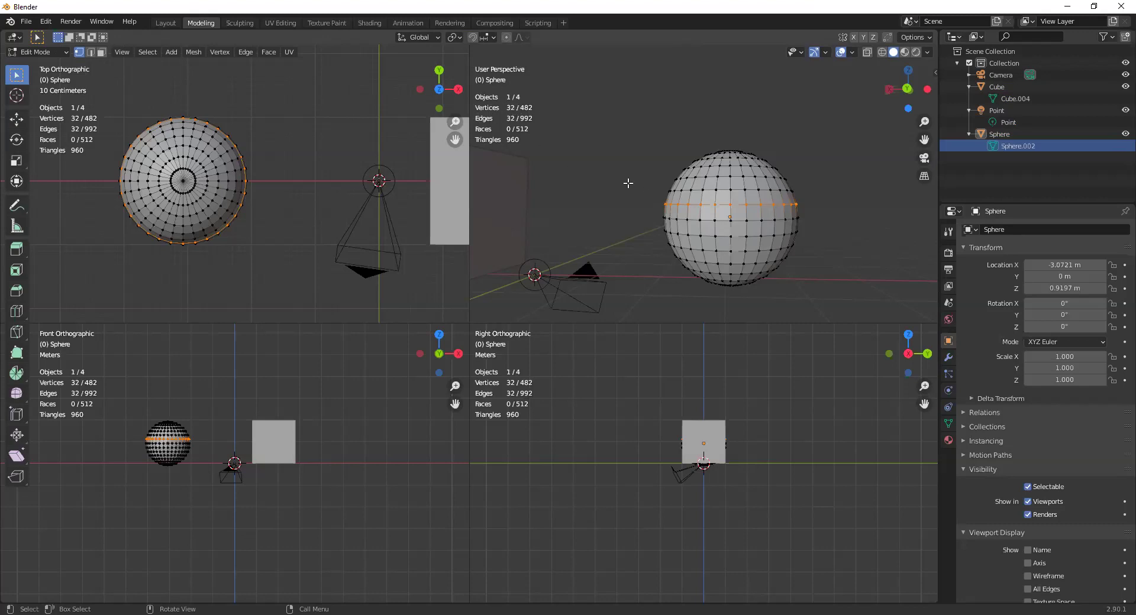
{"action": "left_click_drag", "start_coordinate": [639, 195], "coordinate": [848, 216]}
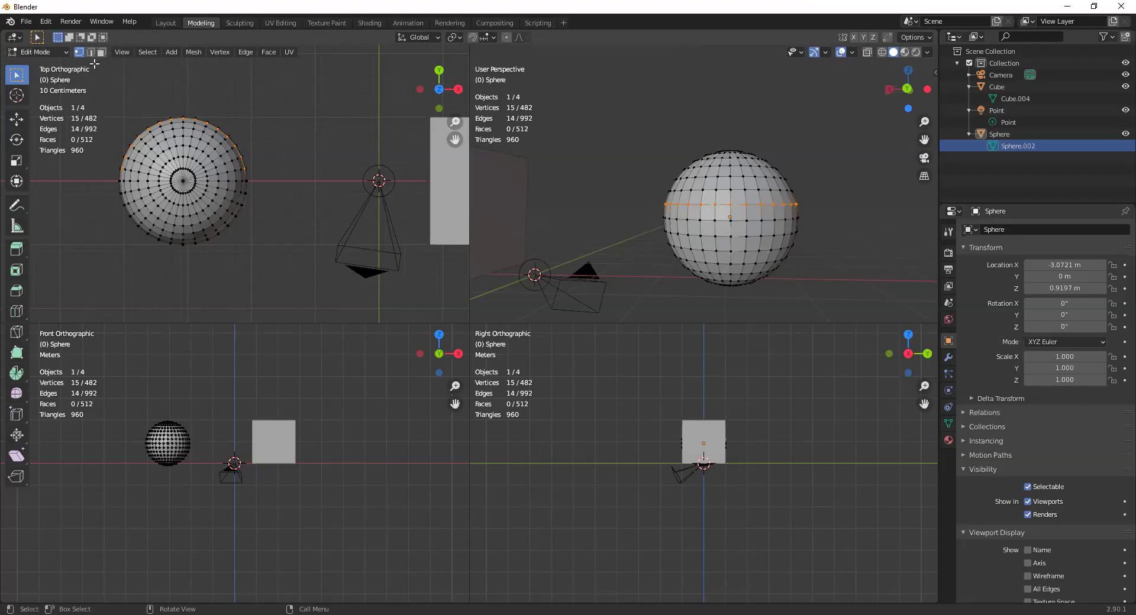
{"action": "right_click", "coordinate": [721, 176]}
{"action": "key", "text": "shift+space"}
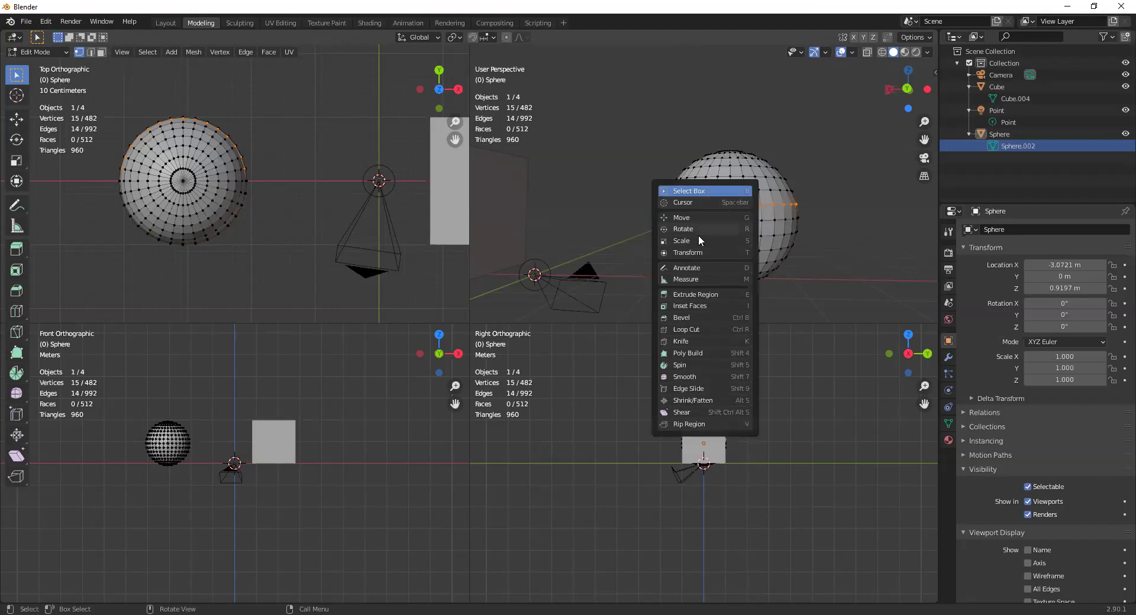
{"action": "key", "text": "shift+space"}
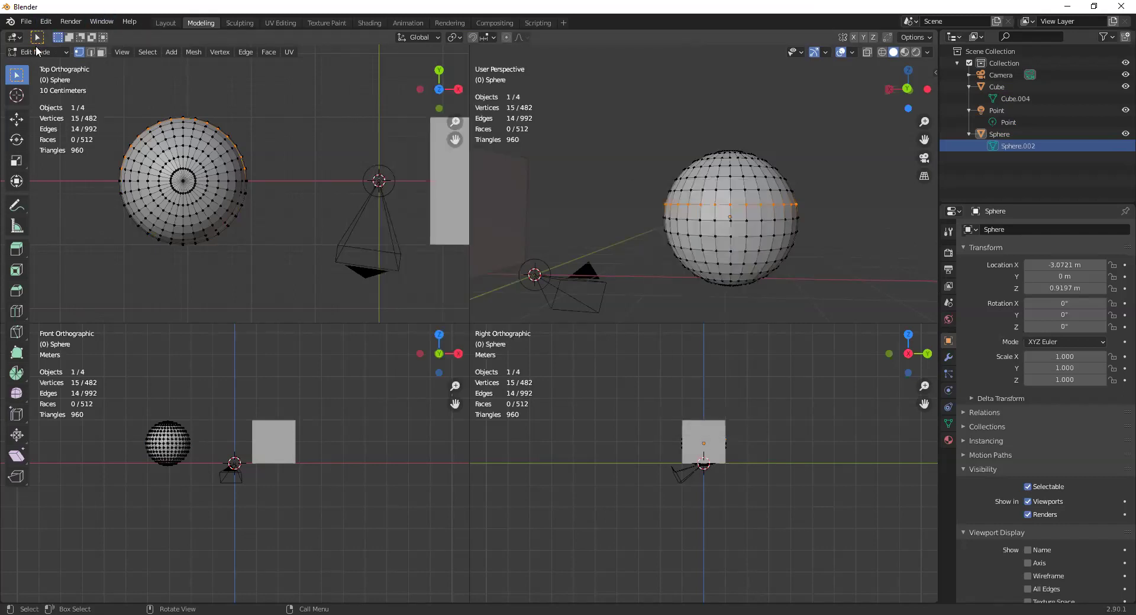
Switch the sphere to Object Mode and back to Edit Mode.
{"action": "left_click", "coordinate": [36, 52]}
{"action": "left_click", "coordinate": [35, 66]}
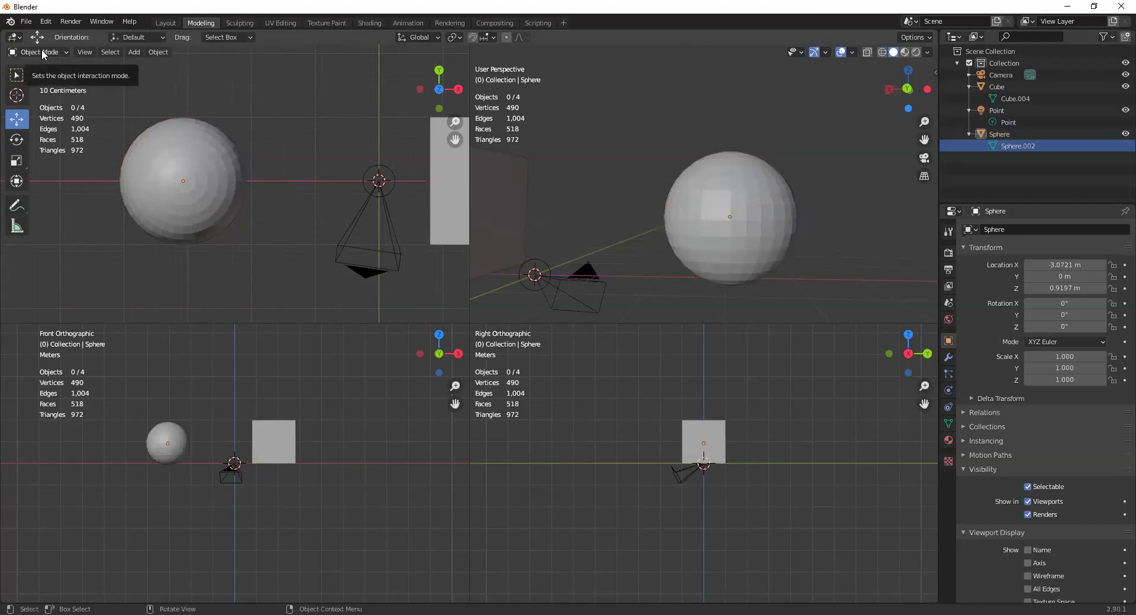
{"action": "left_click", "coordinate": [42, 54]}
{"action": "left_click", "coordinate": [36, 78]}
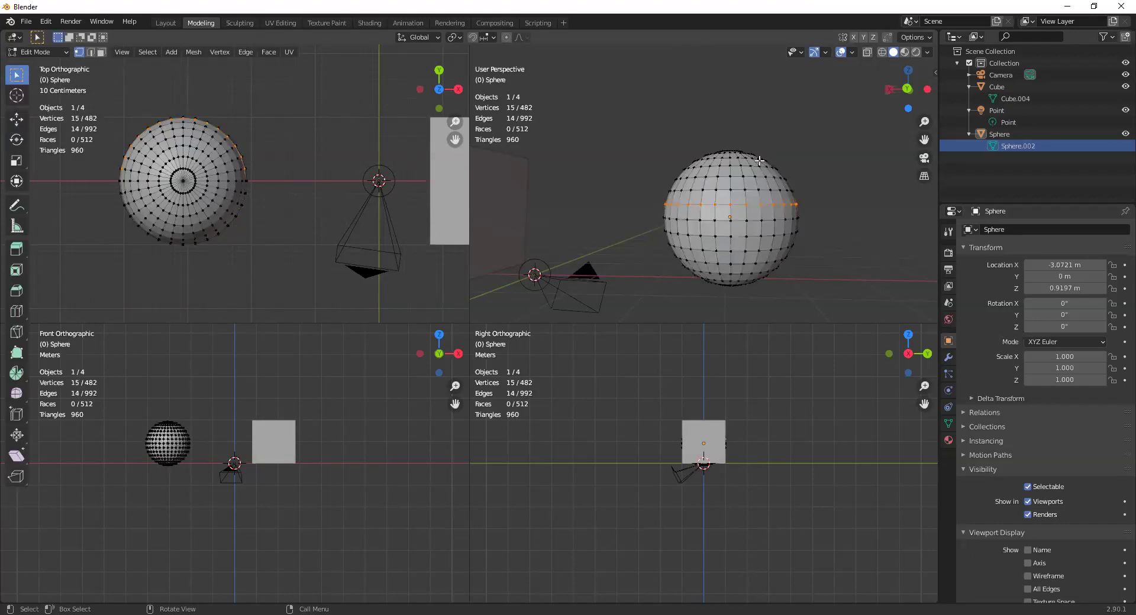
Box-select the sphere's visible vertices in the perspective view and delete them with the Vertices option, repeating for the remaining half.
{"action": "left_click_drag", "start_coordinate": [616, 123], "coordinate": [857, 306]}
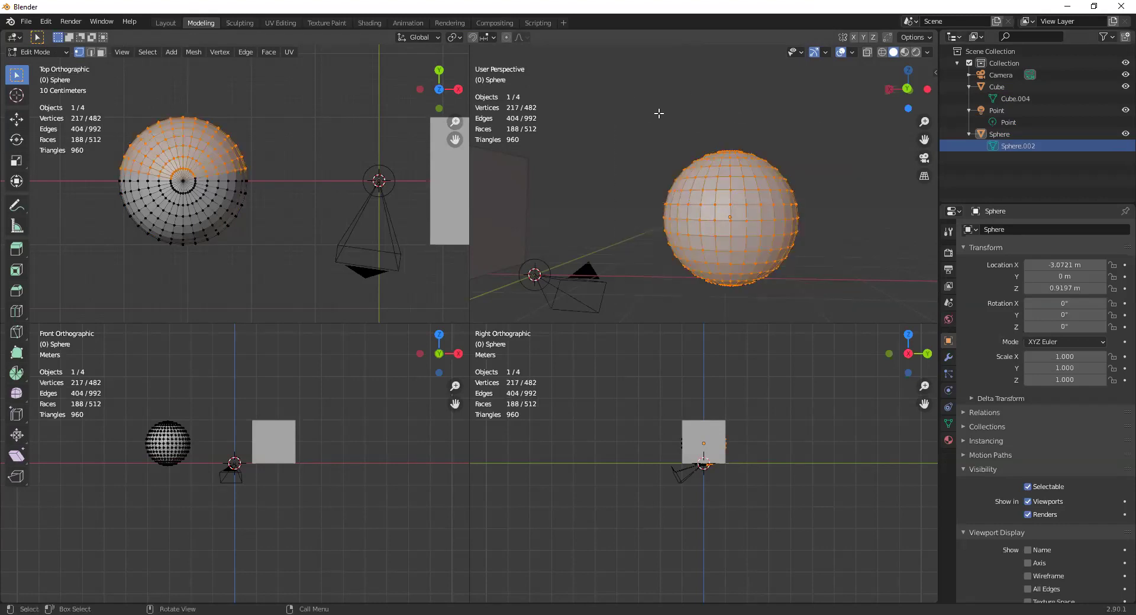
{"action": "key", "text": "x"}
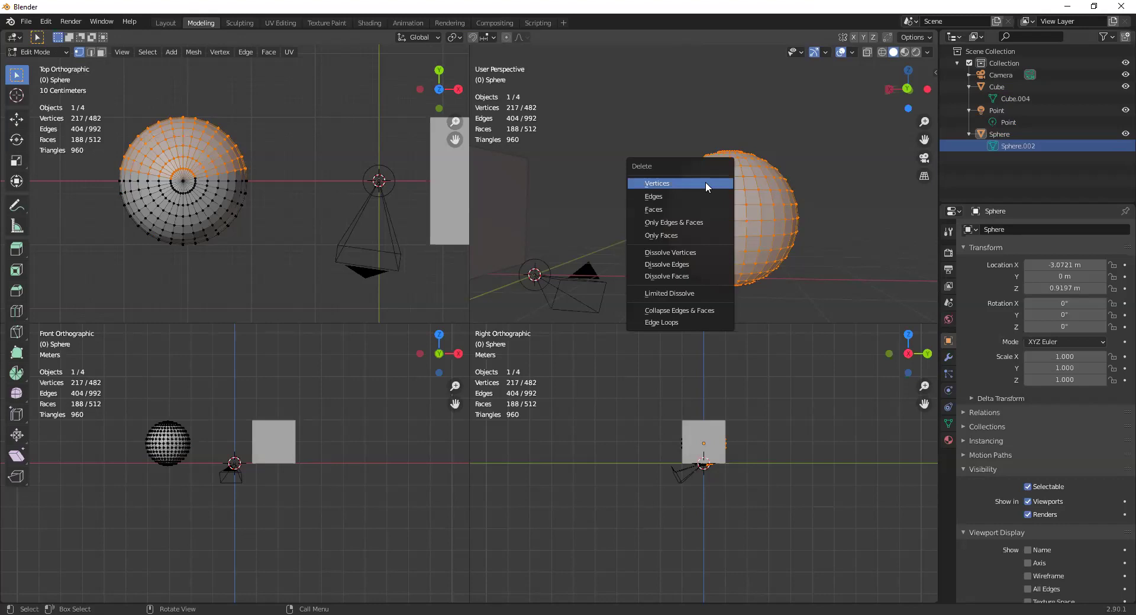
{"action": "left_click", "coordinate": [705, 182]}
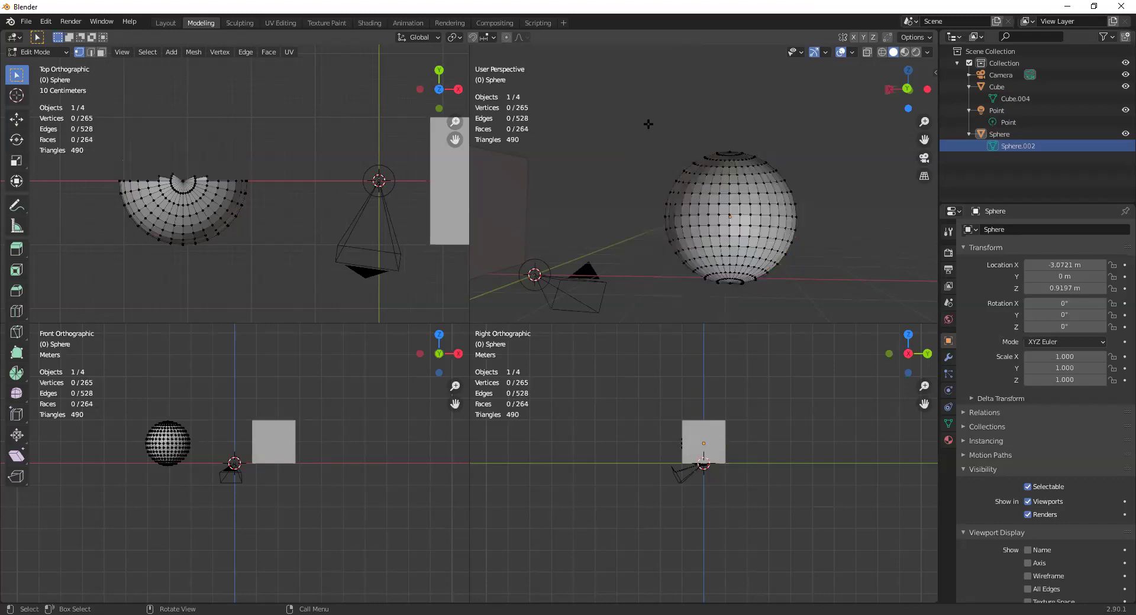
{"action": "left_click_drag", "start_coordinate": [648, 123], "coordinate": [874, 323]}
{"action": "key", "text": "x"}
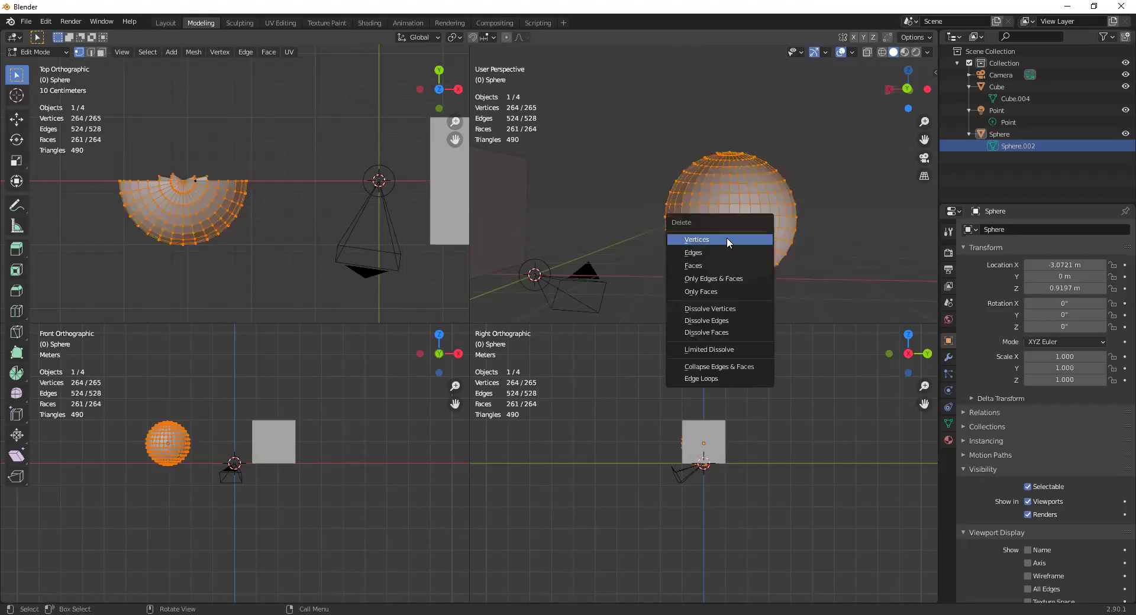
{"action": "left_click", "coordinate": [727, 237]}
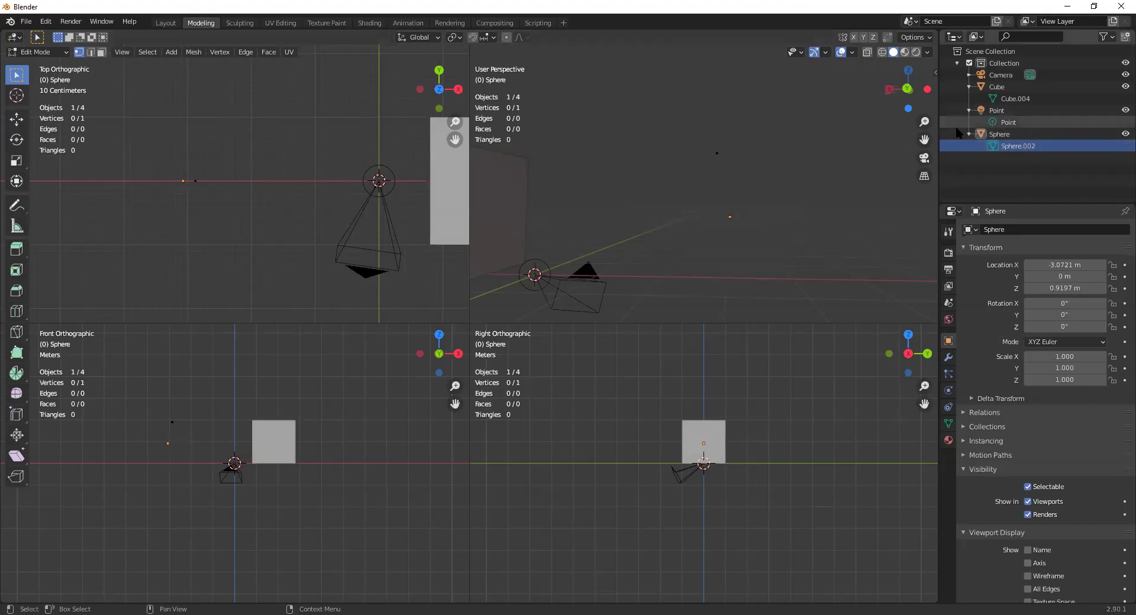
Return to Object Mode, select the Sphere object in the scene hierarchy, and delete it.
{"action": "left_click", "coordinate": [996, 135]}
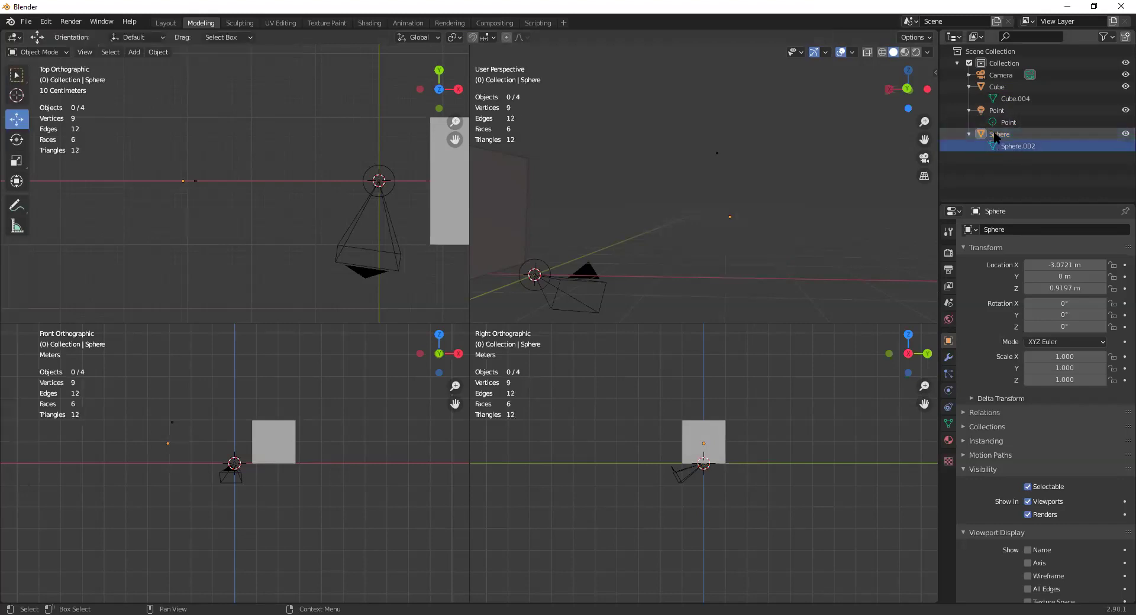
{"action": "left_click", "coordinate": [971, 134]}
{"action": "left_click", "coordinate": [970, 135]}
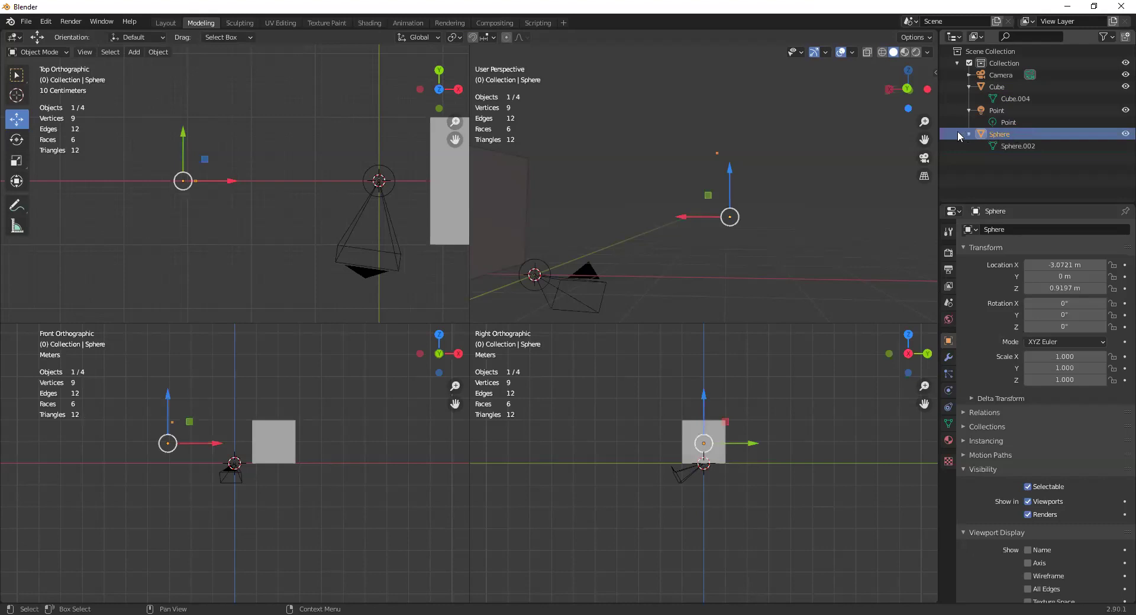
{"action": "left_click", "coordinate": [53, 52]}
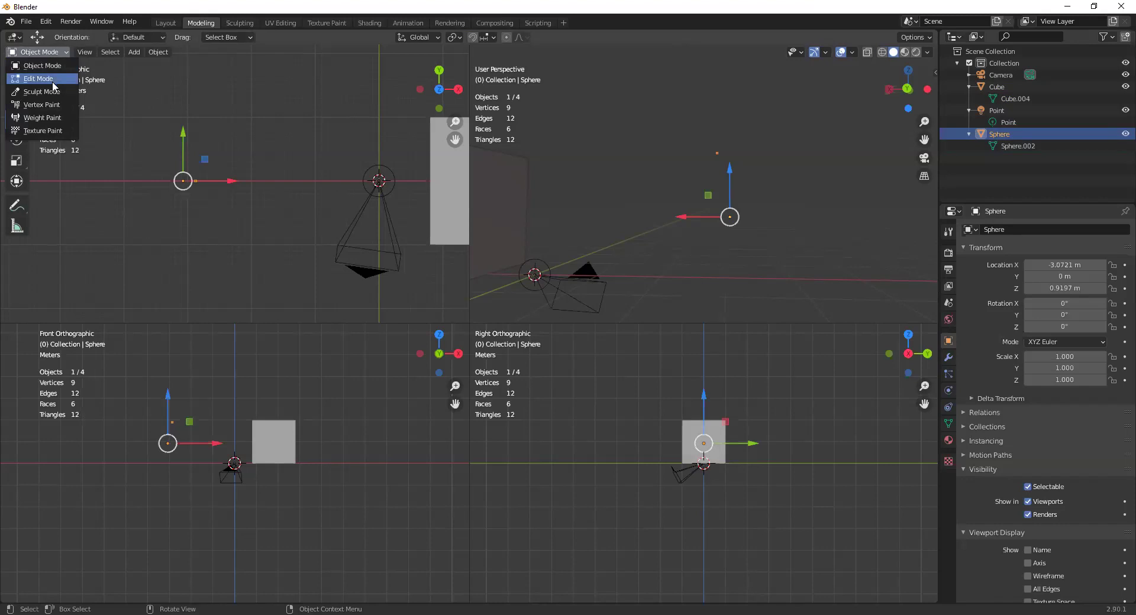
{"action": "left_click", "coordinate": [55, 70]}
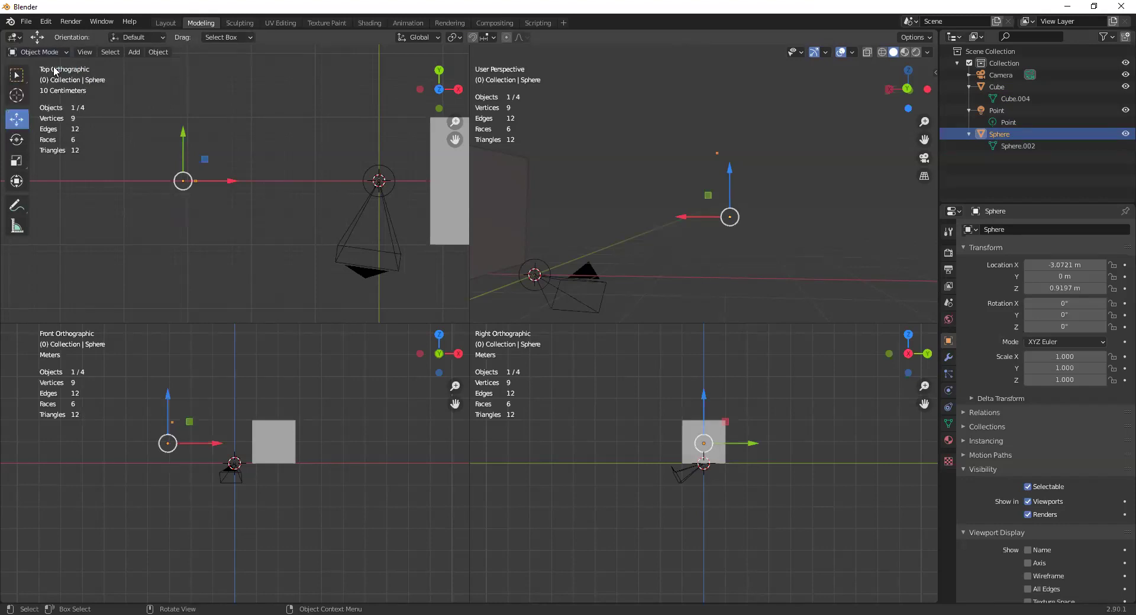
{"action": "key", "text": "Delete"}
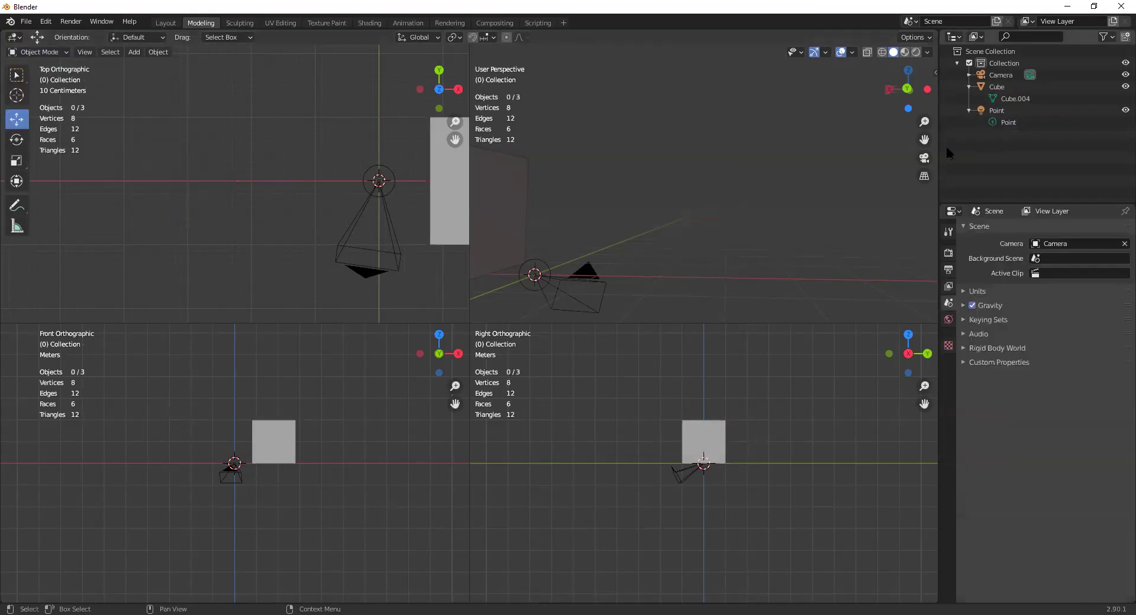